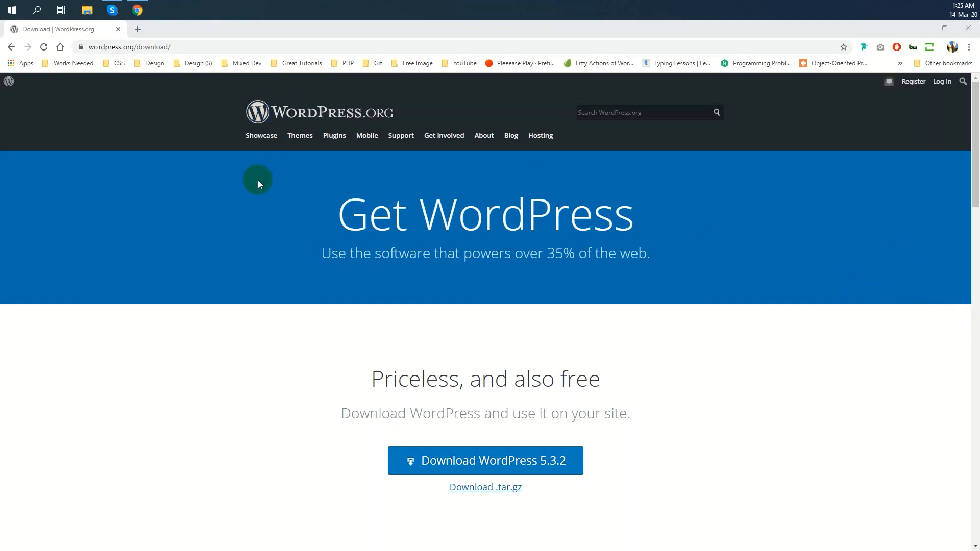
Open a new browser tab next to the WordPress 5.3.2 download page
click(138, 29)
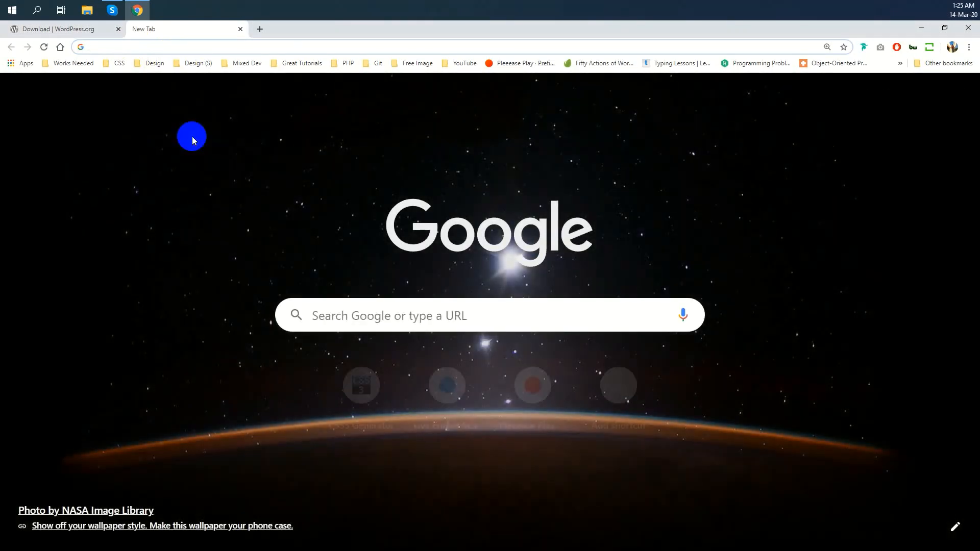
Search Google for 'xampp' and then 'wamp' in a second new tab
text(xam)
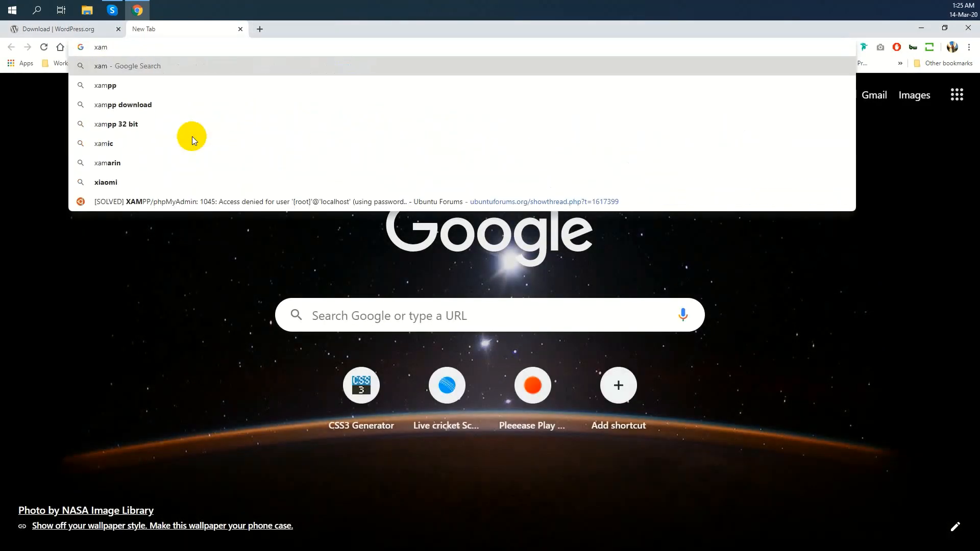
text(pp)
key(Return)
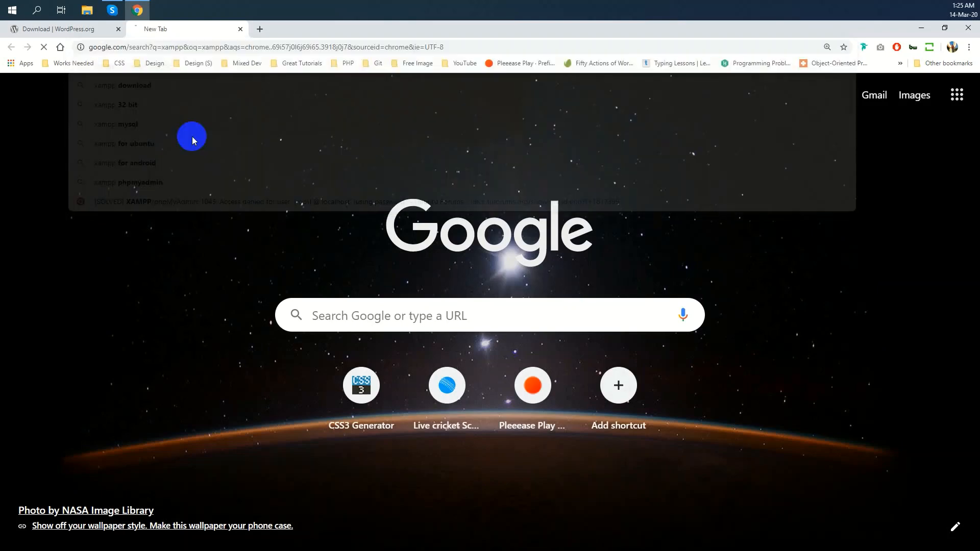
click(259, 30)
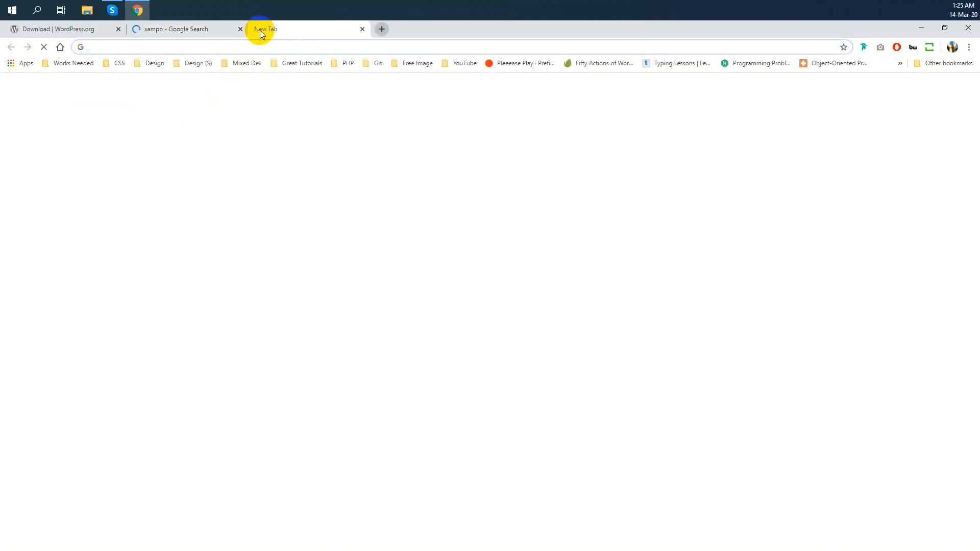
text(wamp)
key(Return)
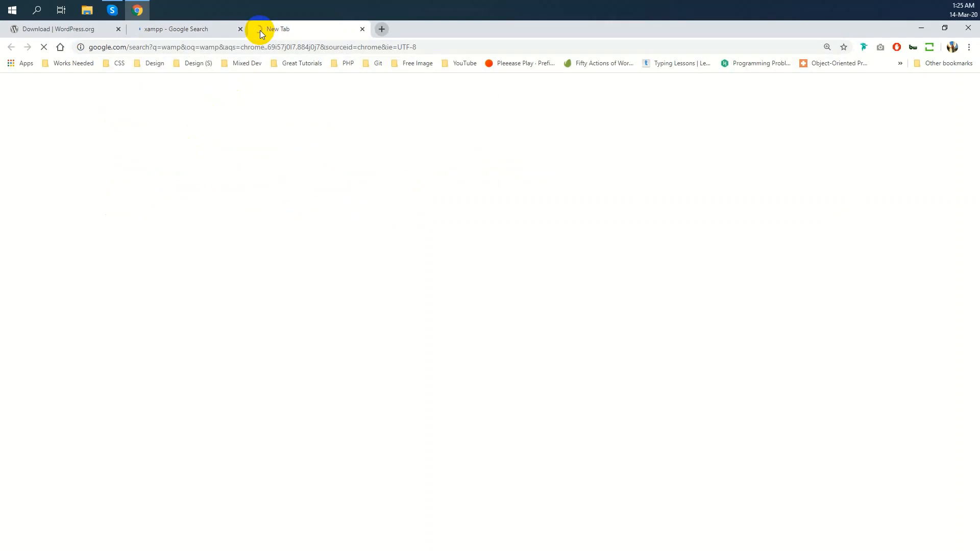
Compare both result pages, visit wampserver.com from the wamp results, then close it
click(185, 28)
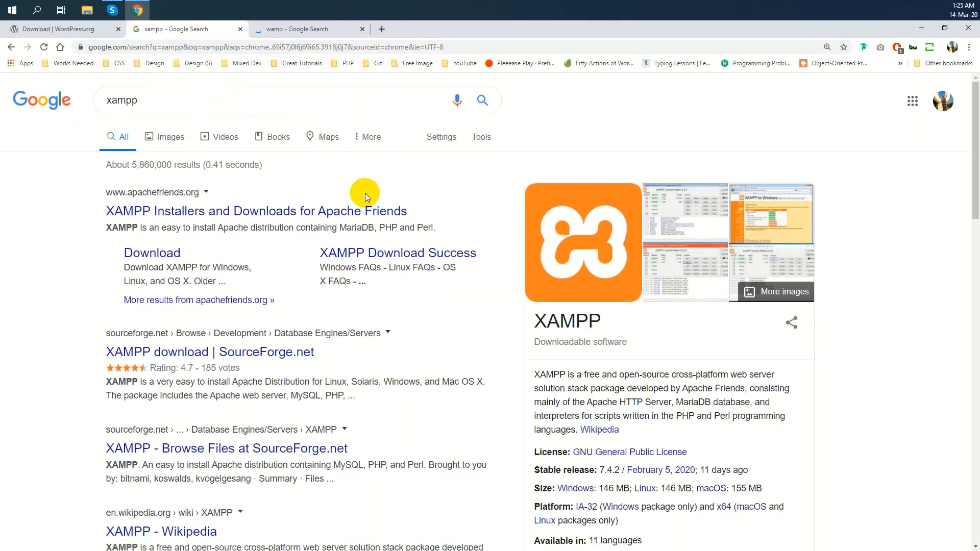
click(309, 29)
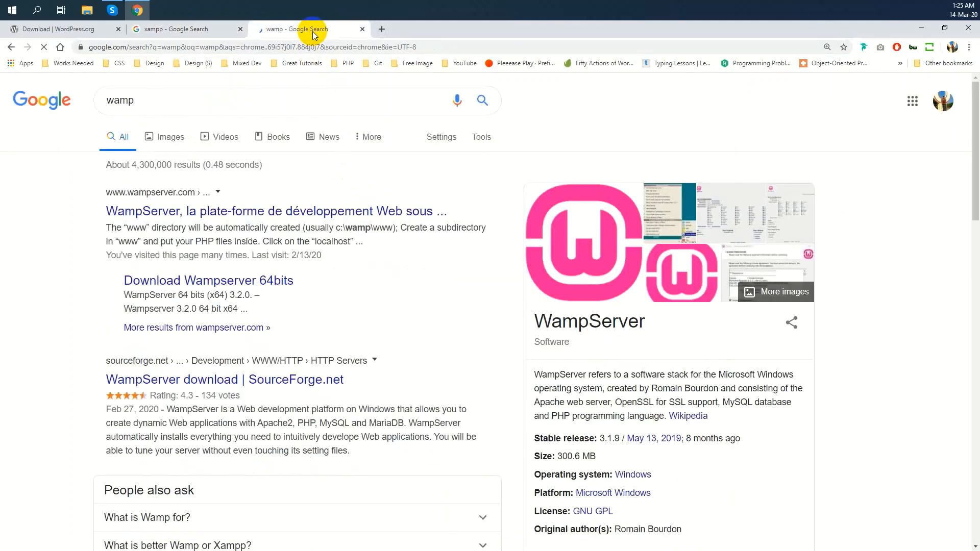
click(261, 211)
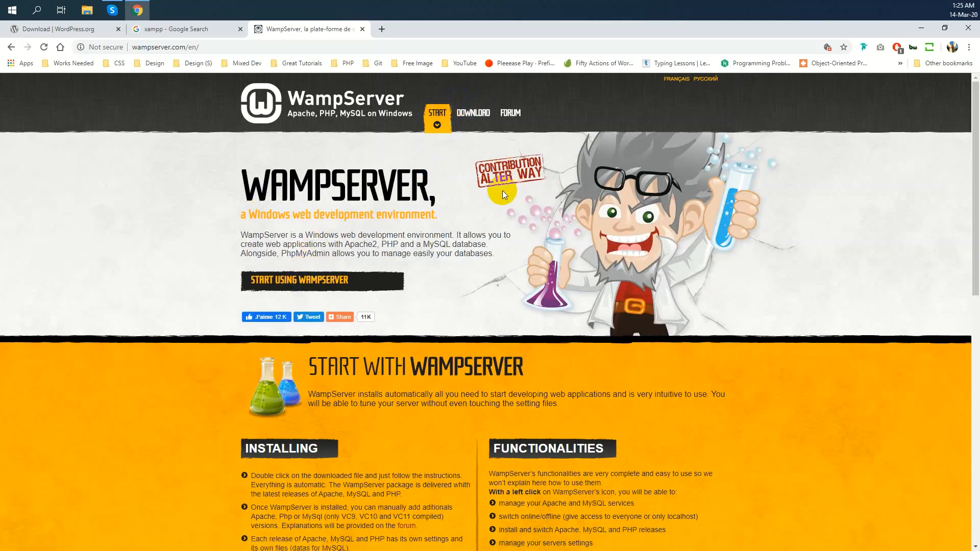
click(363, 29)
Close the xampp tab, minimize Chrome to the desktop, and open then close the Start menu
click(240, 29)
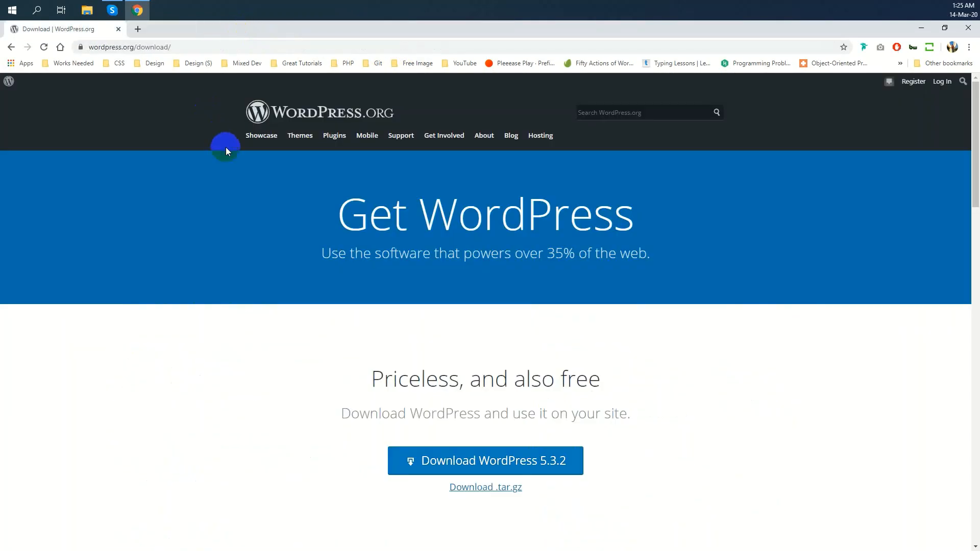
click(198, 46)
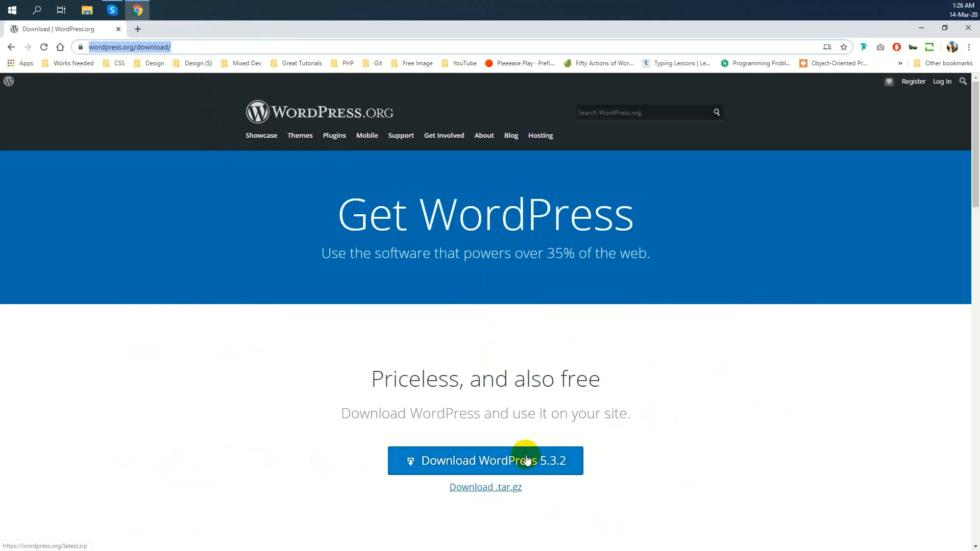
click(922, 28)
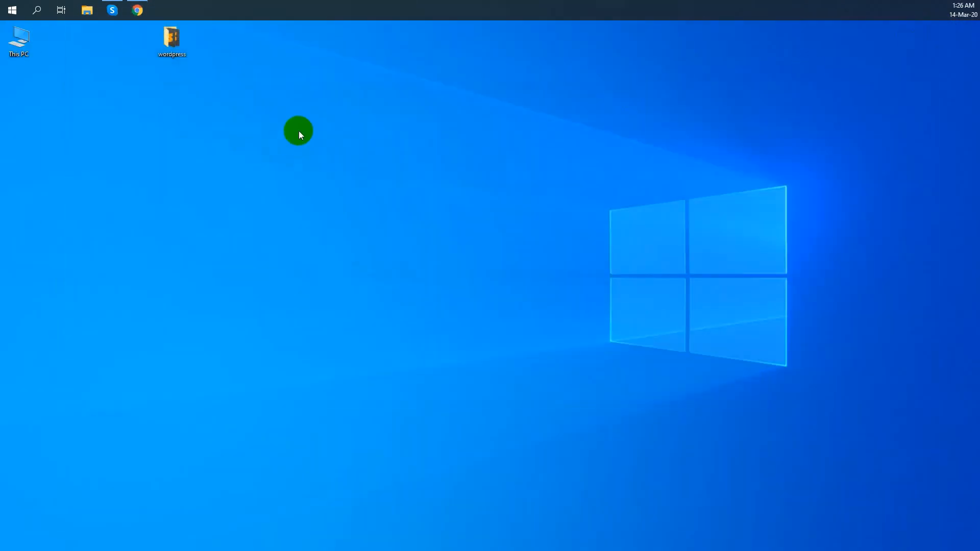
click(285, 100)
click(18, 11)
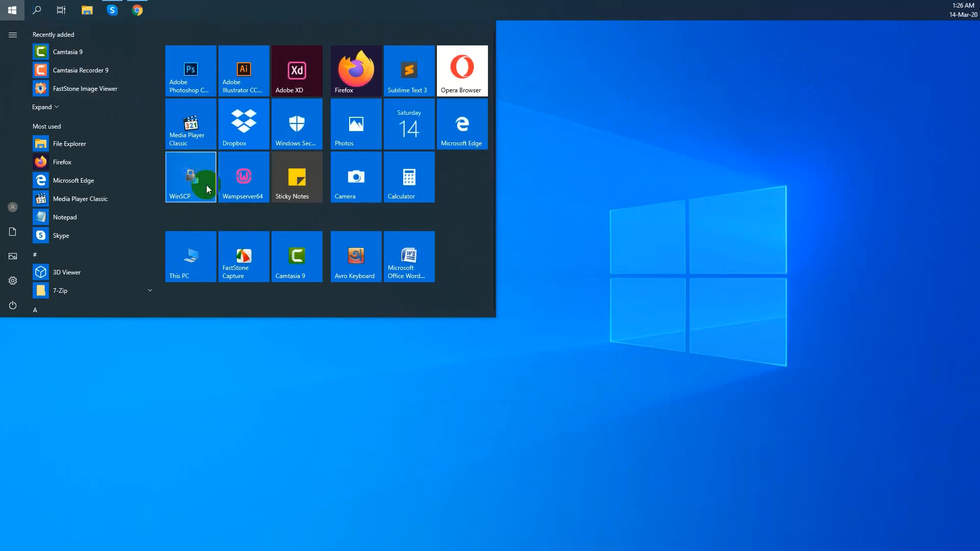
click(480, 190)
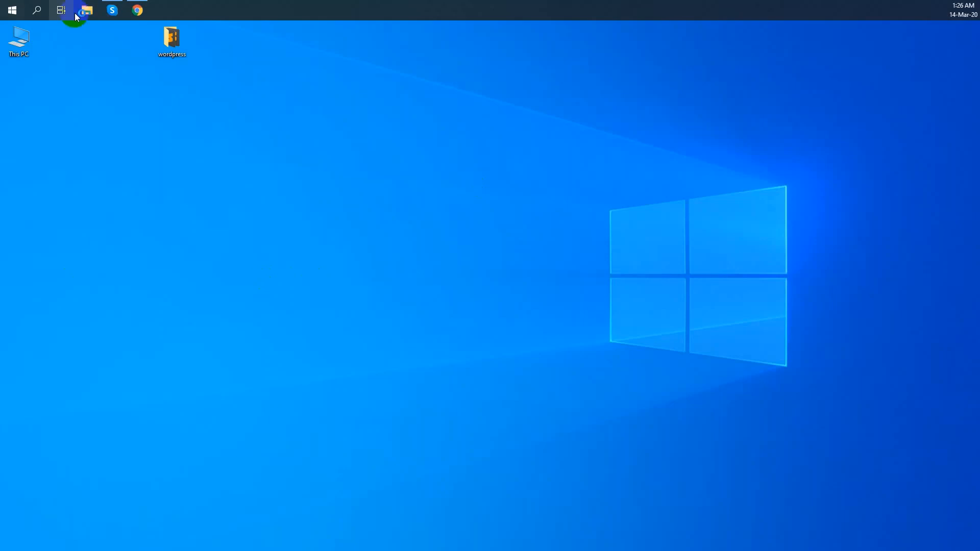
Restore Chrome and load localhost, showing Apache 2.4.41, PHP 7.3.12 and MariaDB 10.4.10
click(137, 11)
click(193, 47)
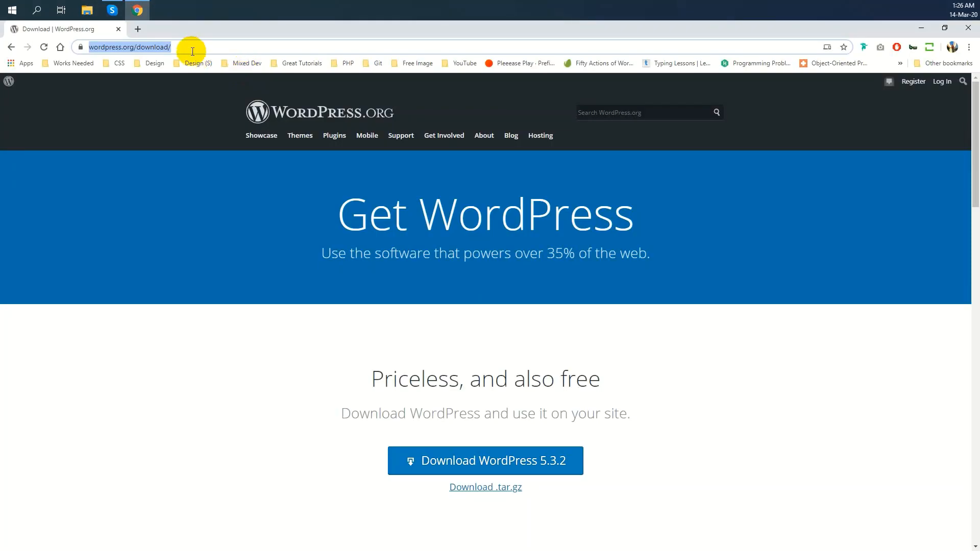
text(localhost)
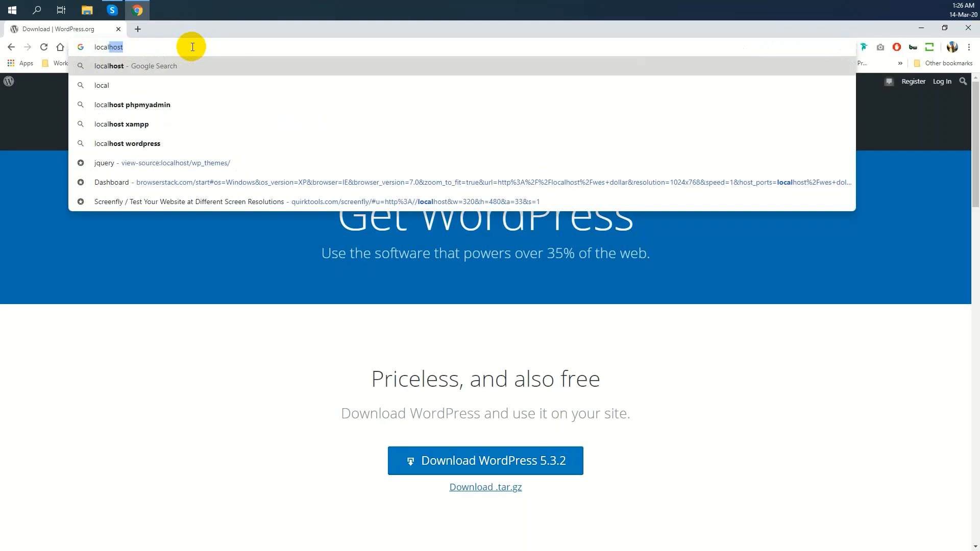
key(Return)
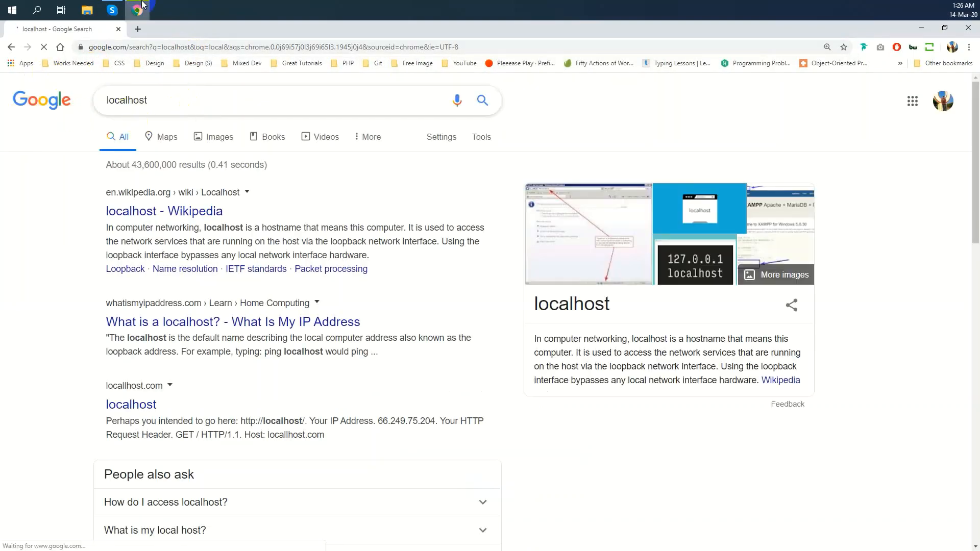
click(173, 47)
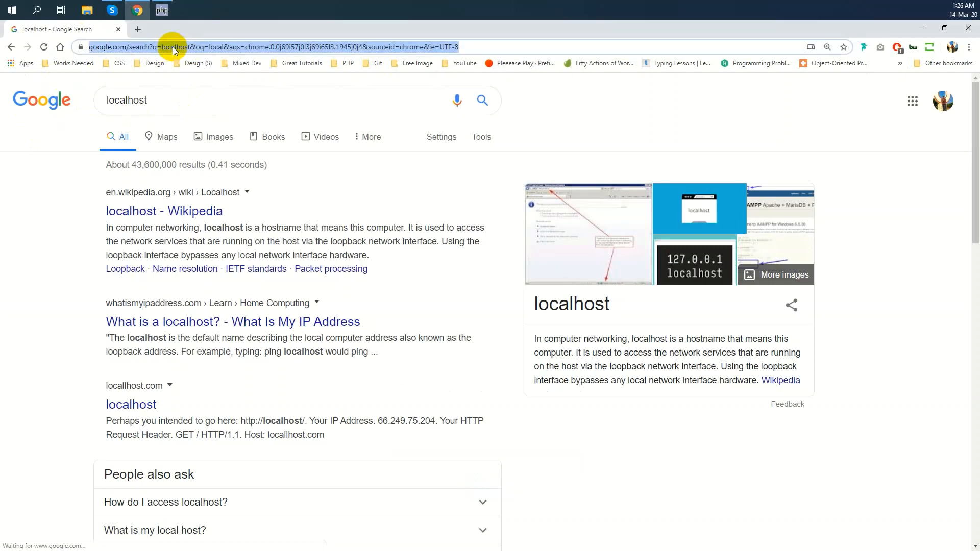
text(localhost)
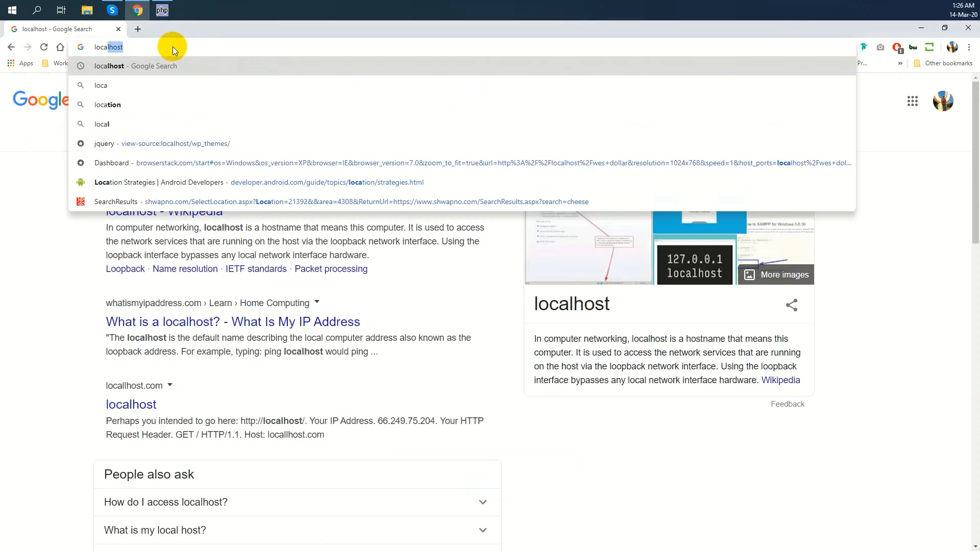
key(Return)
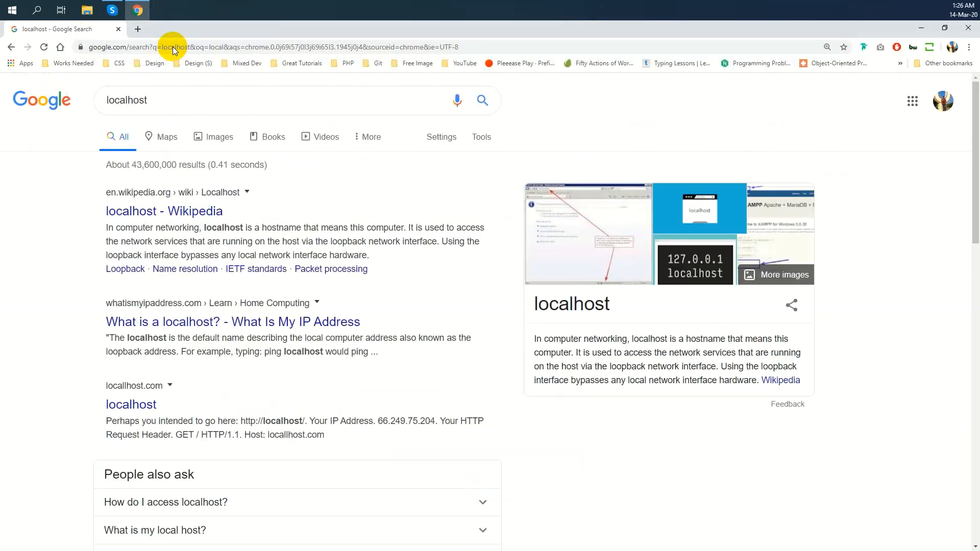
click(173, 47)
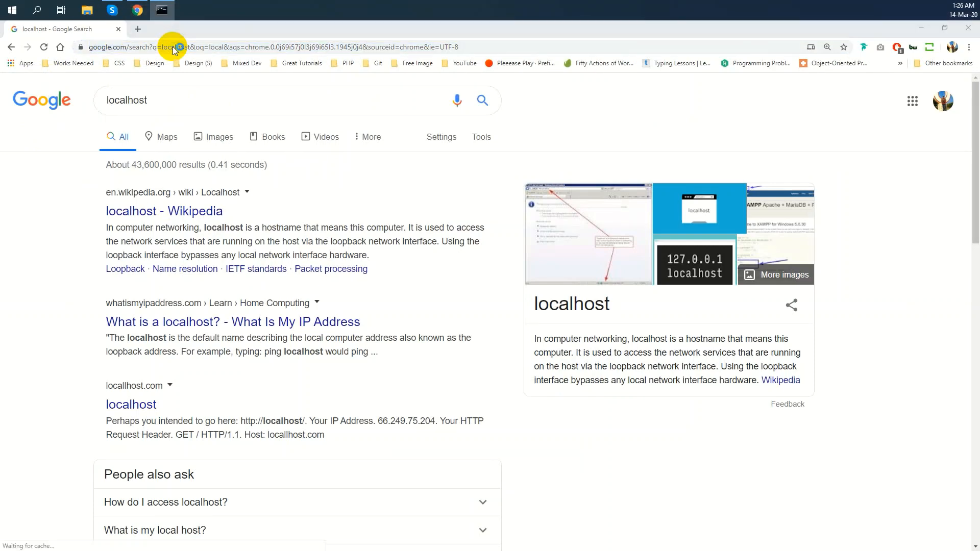
click(174, 47)
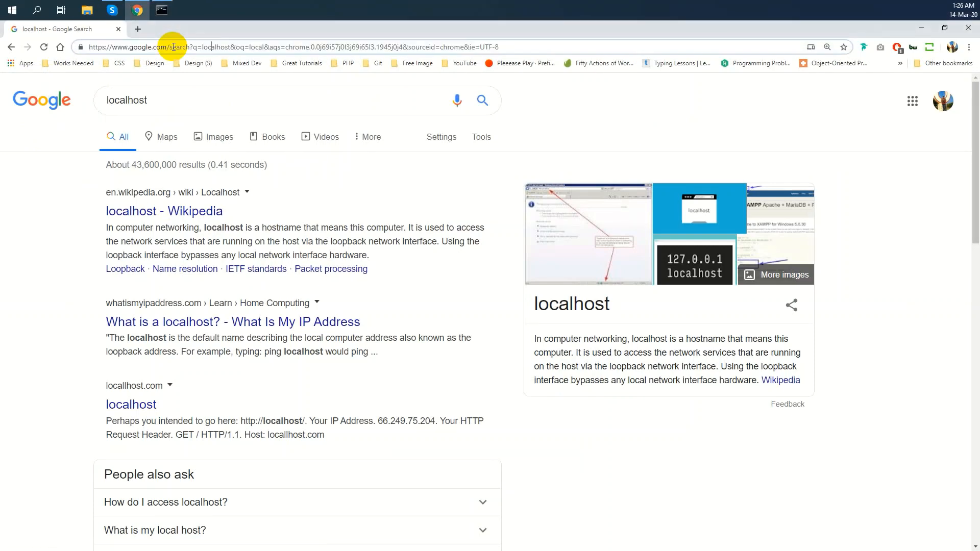
key(ctrl+a)
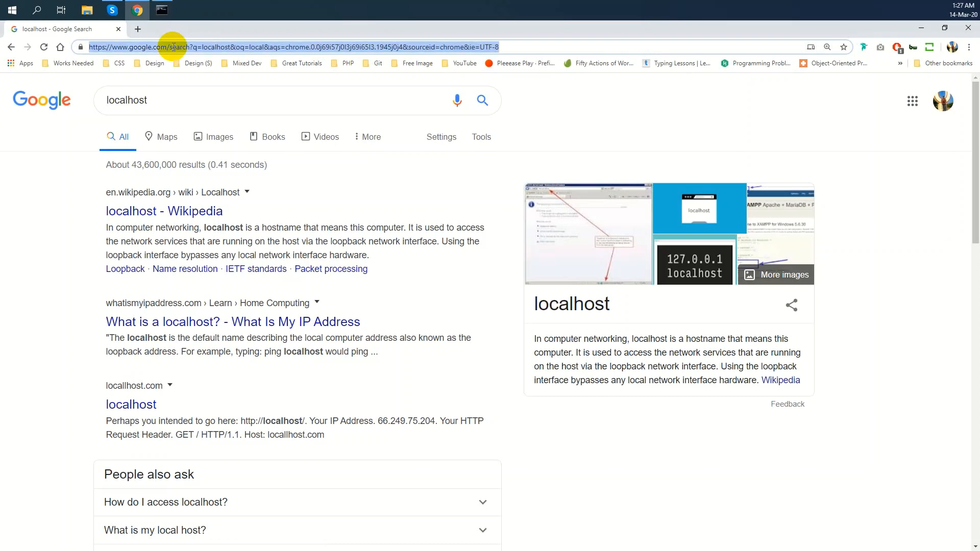
text(lo)
key(Right)
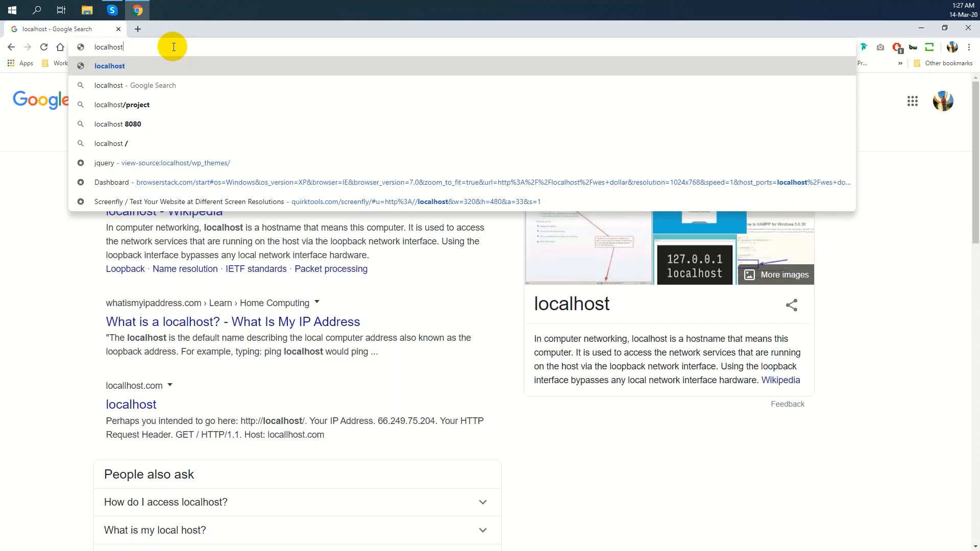
key(Return)
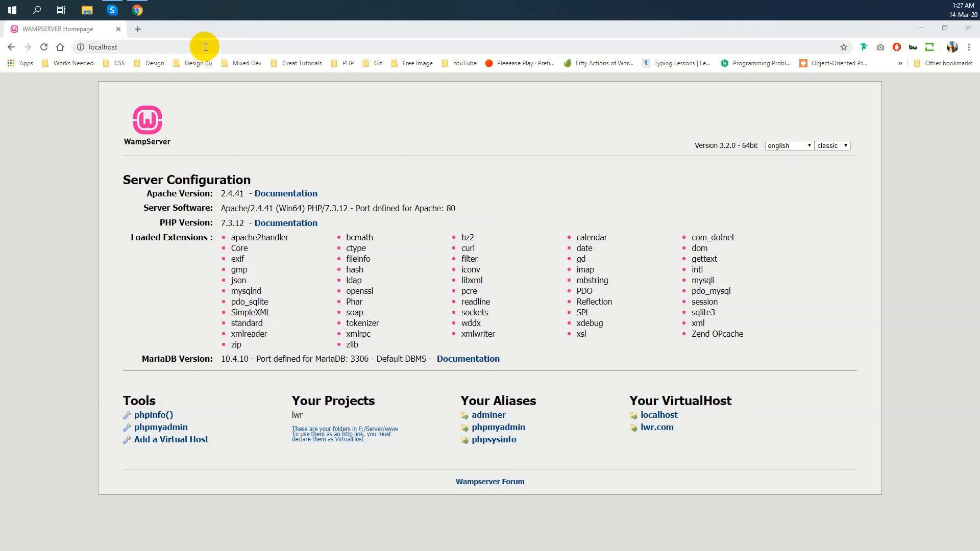
Open 'Add a Virtual Host' from the Tools section of the WampServer homepage
click(203, 46)
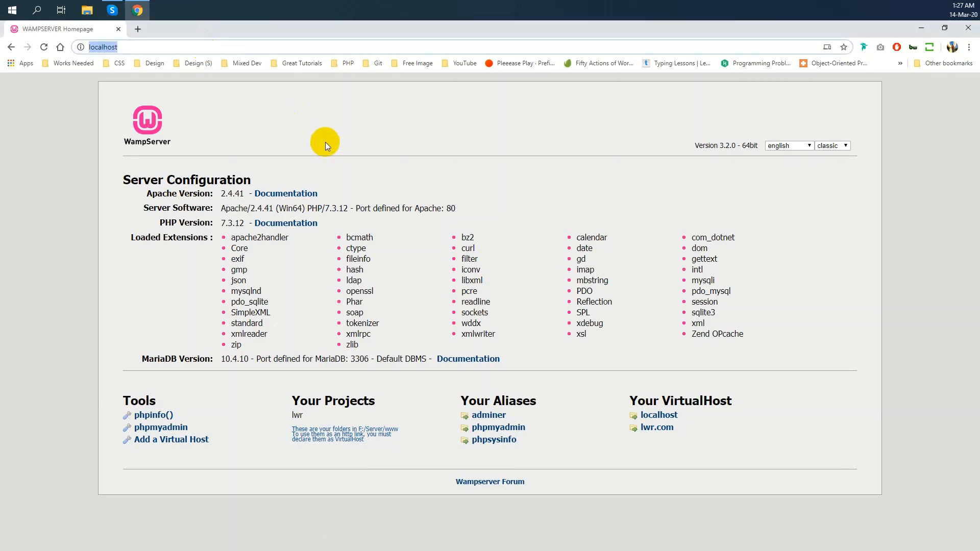
click(472, 194)
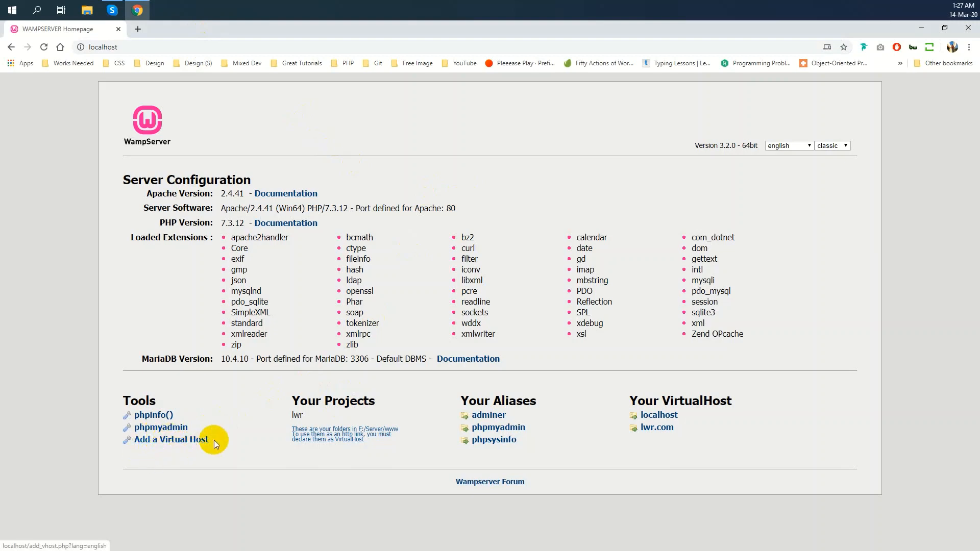
click(162, 443)
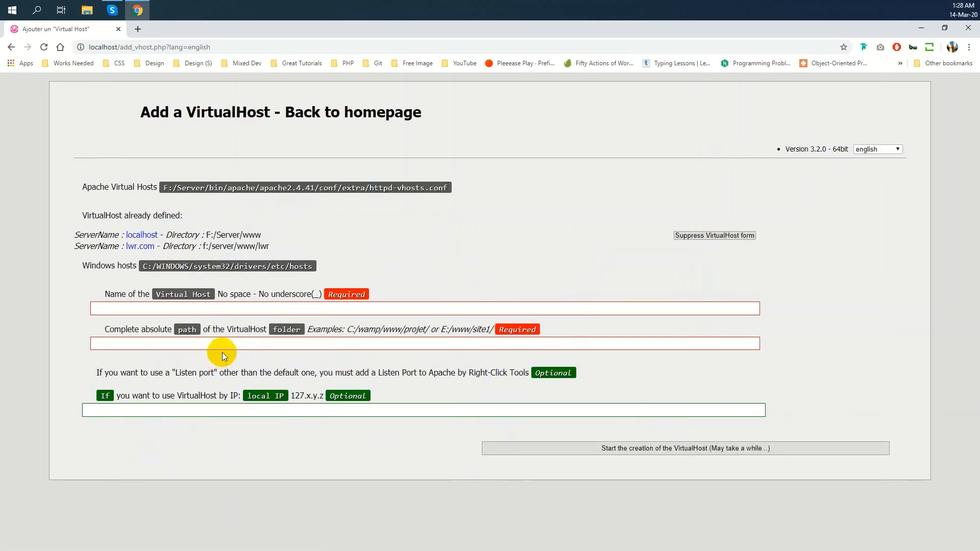
Fill the virtual host form with name rafi.com and path f:/server/www/rafi, then minimize Chrome
double_click(250, 267)
drag(271, 246, 207, 251)
key(ctrl+c)
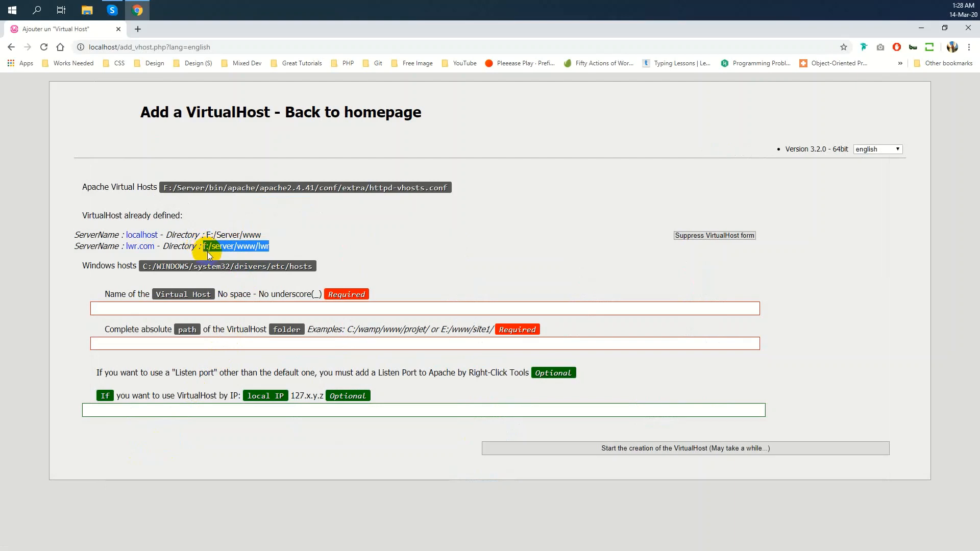
click(238, 345)
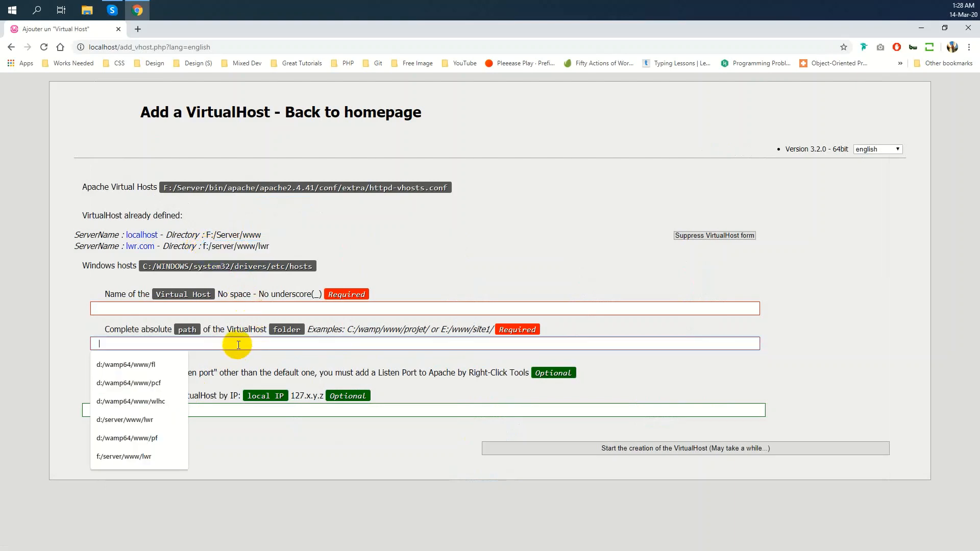
key(ctrl+v)
double_click(147, 344)
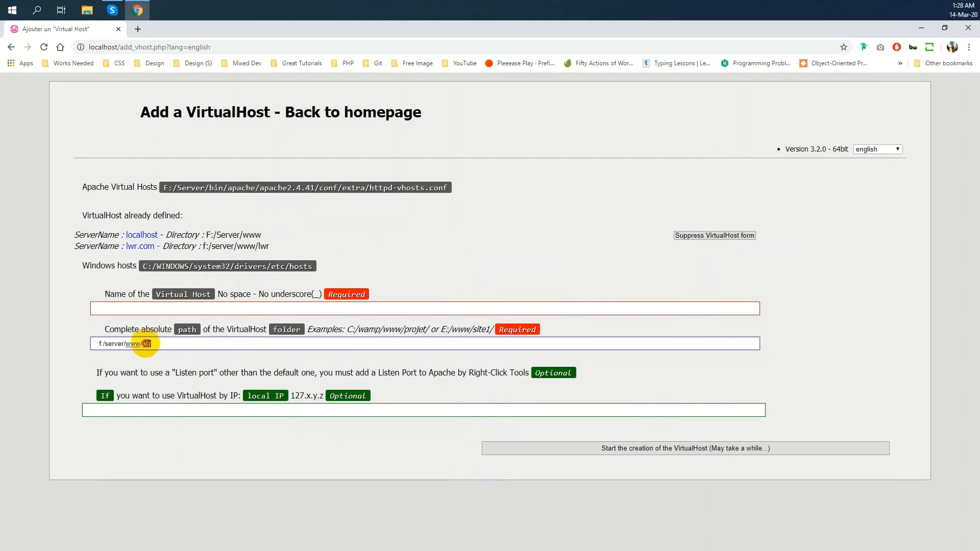
text(rafi)
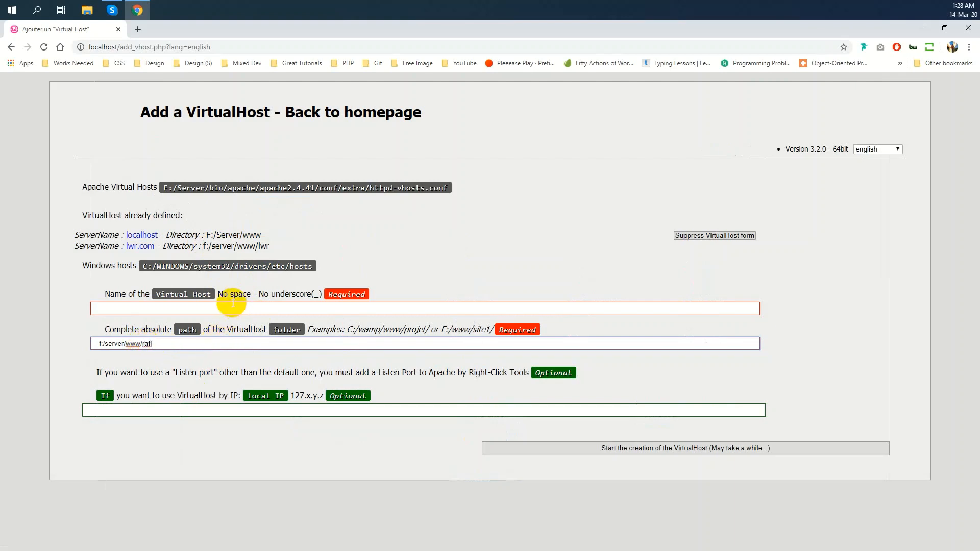
click(232, 306)
text(rafi)
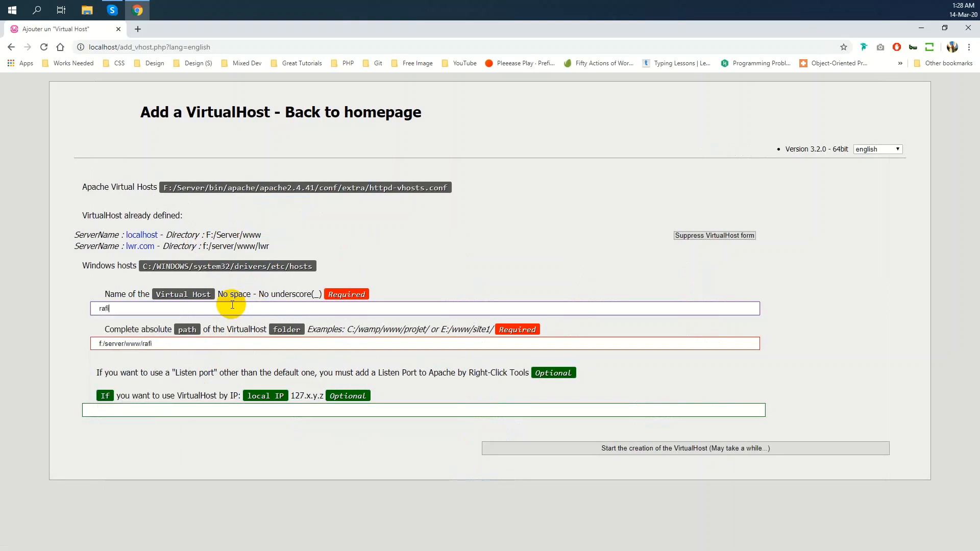
text(.com)
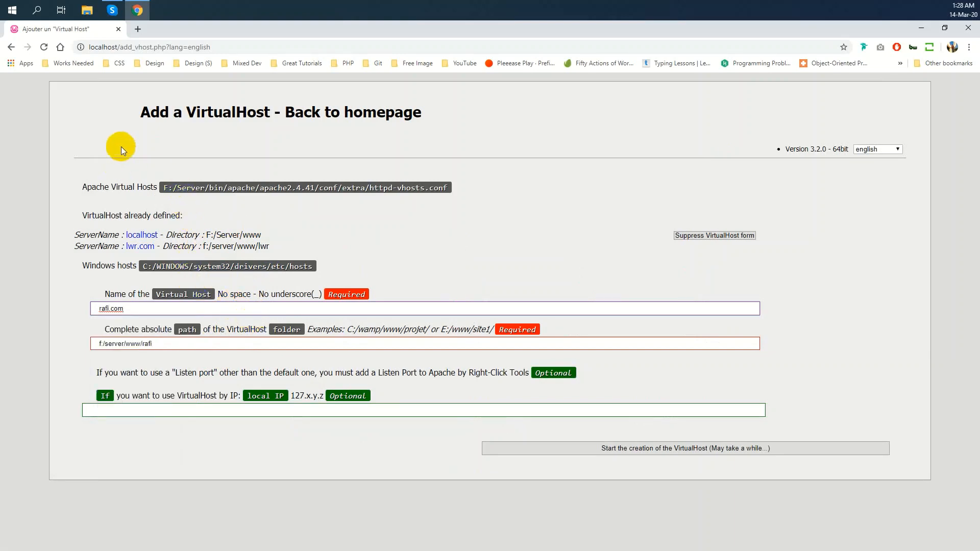
click(920, 28)
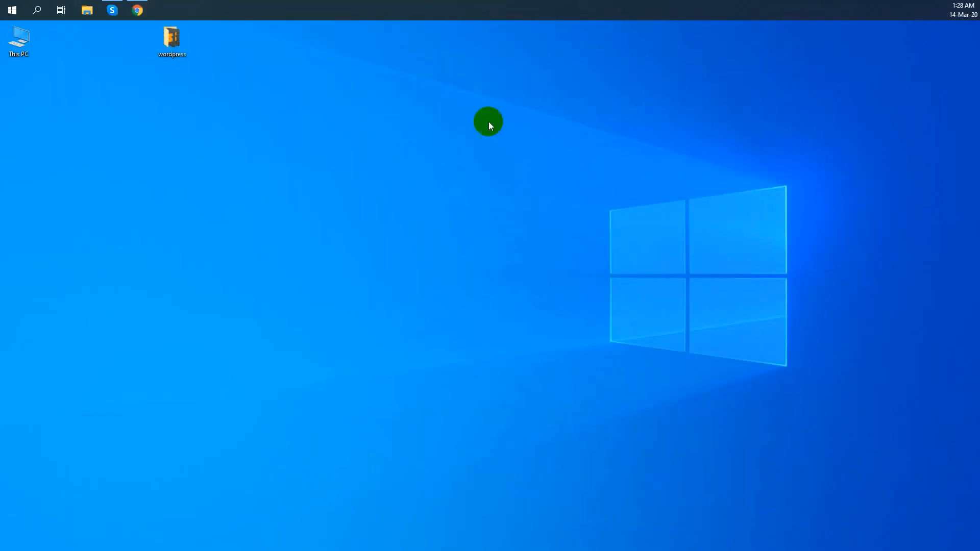
right_click(129, 83)
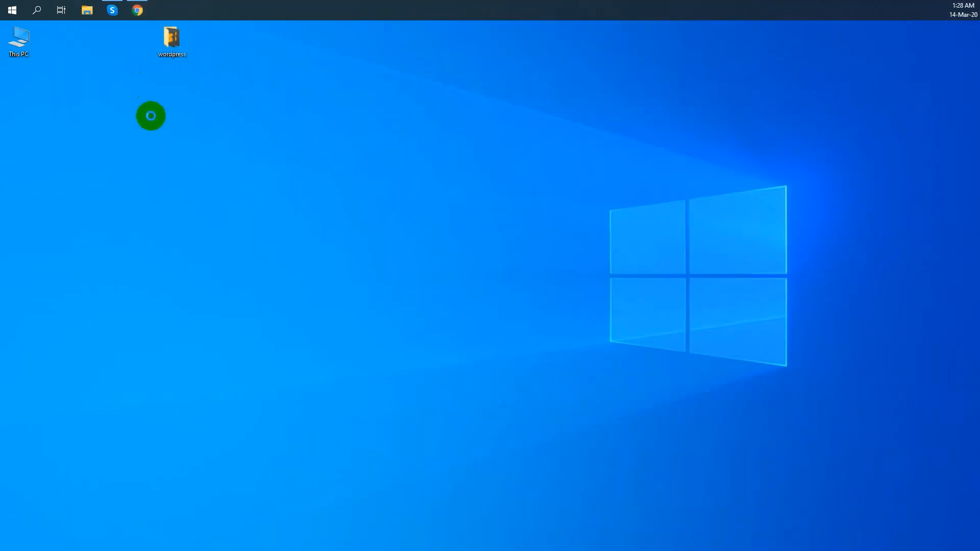
click(151, 115)
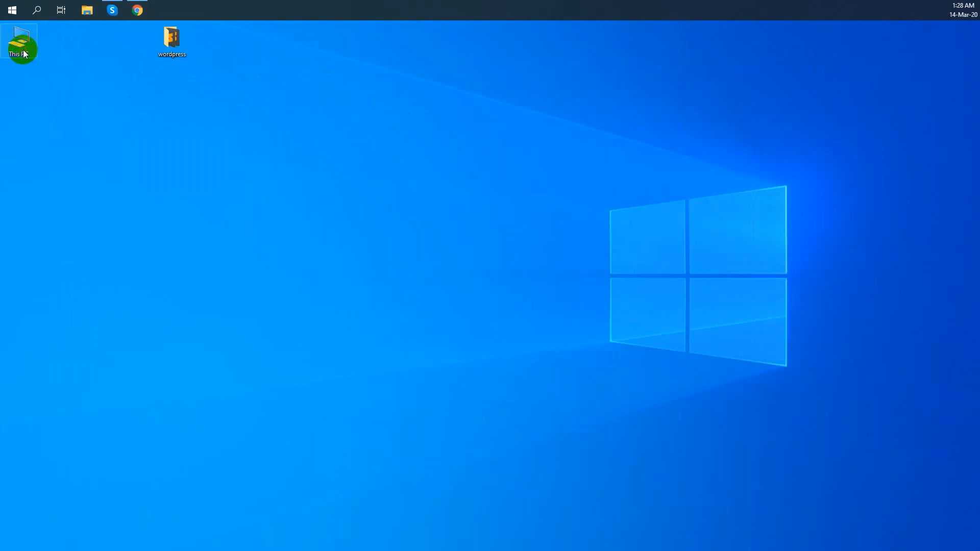
double_click(24, 53)
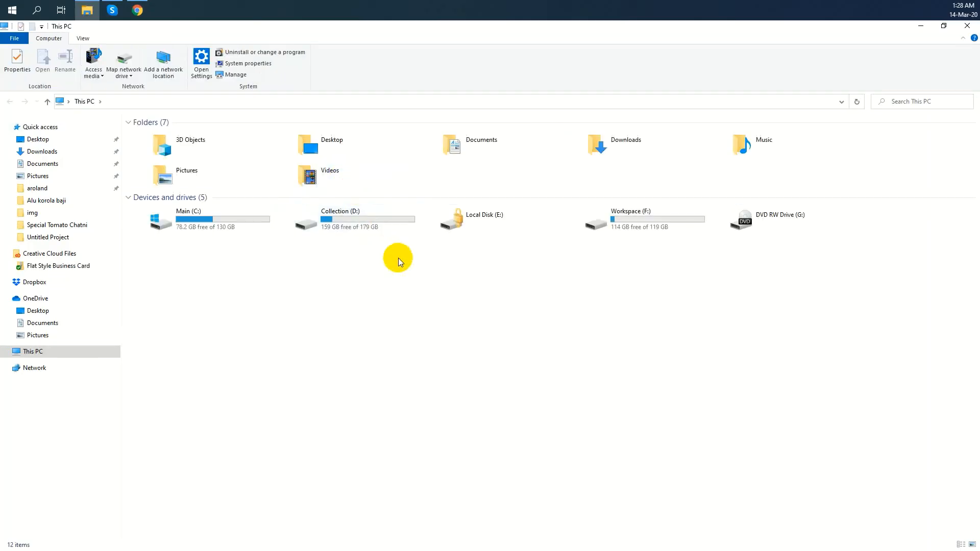
click(597, 213)
double_click(597, 213)
click(159, 179)
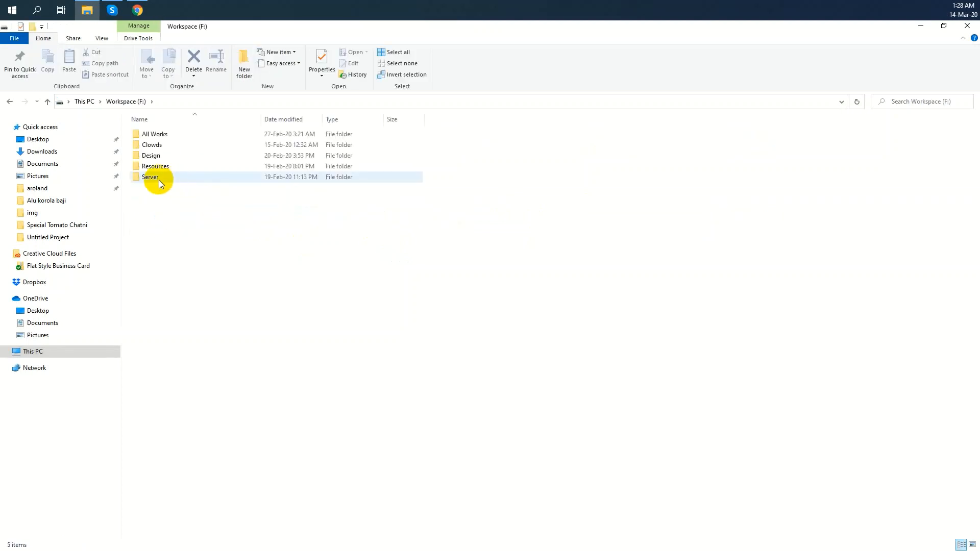
double_click(158, 180)
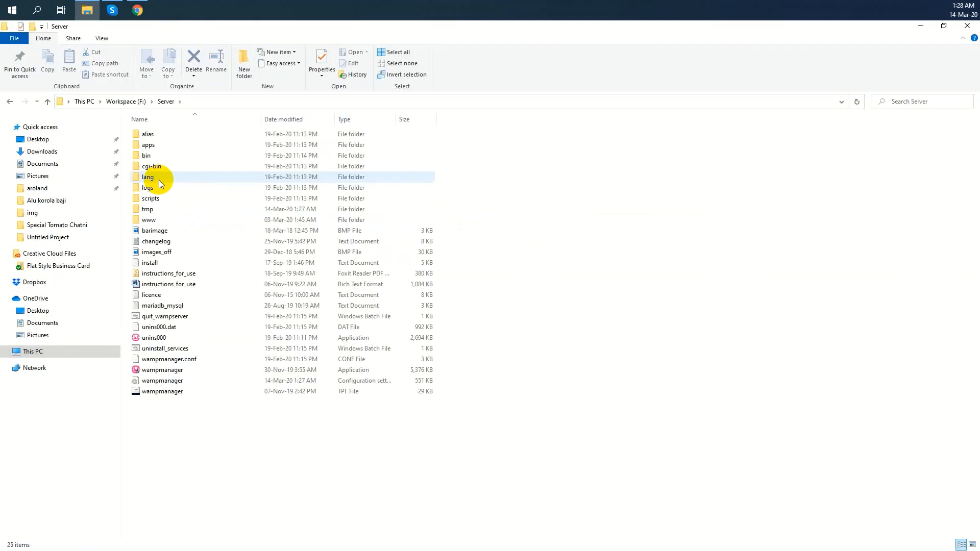
double_click(164, 222)
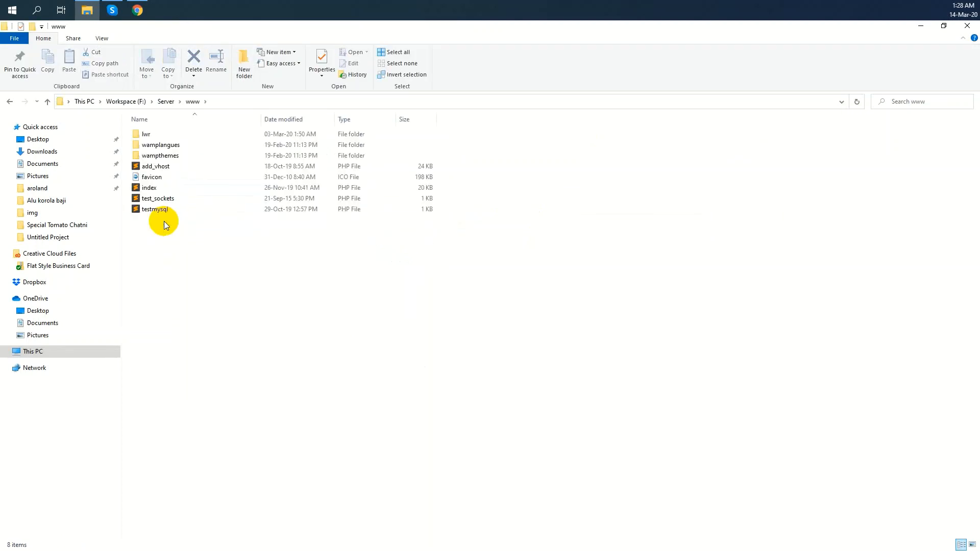
click(249, 70)
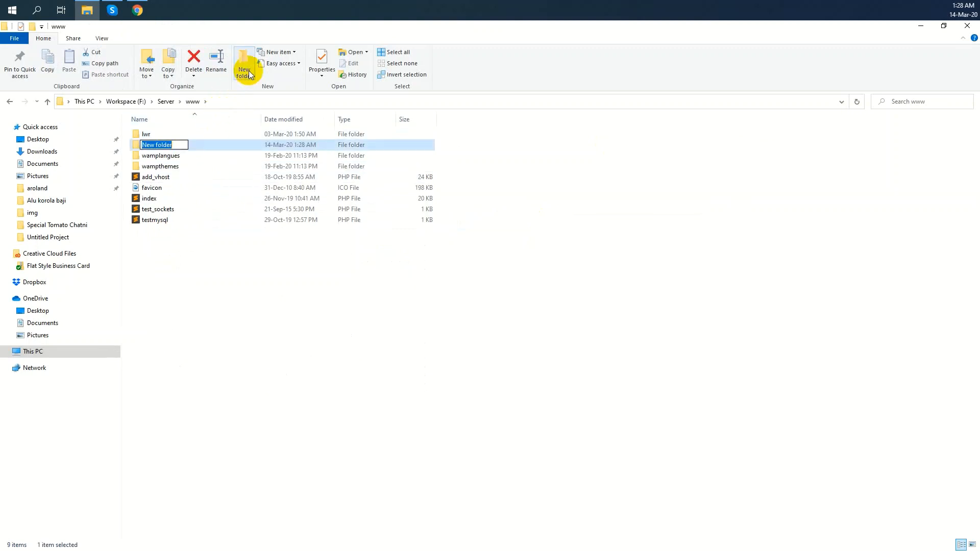
text(rafi)
key(Return)
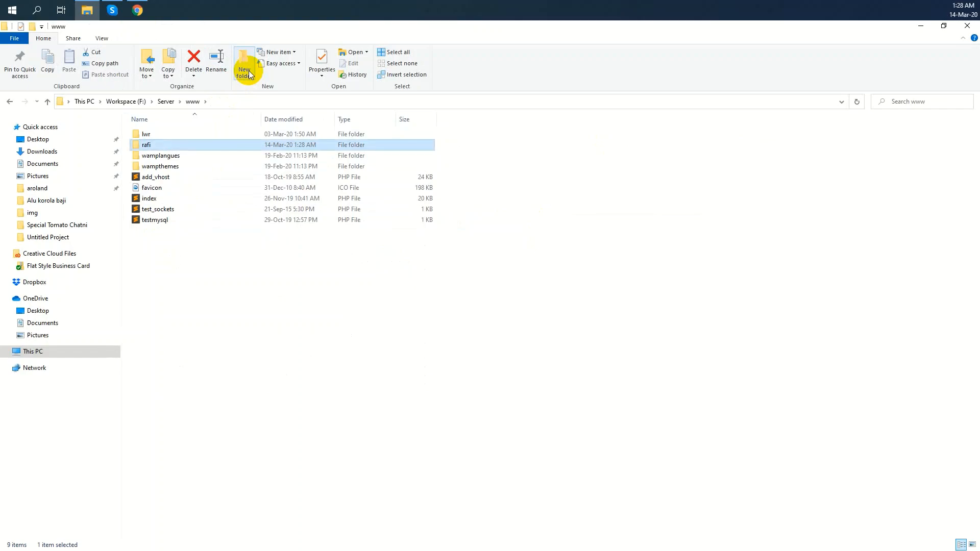
click(139, 12)
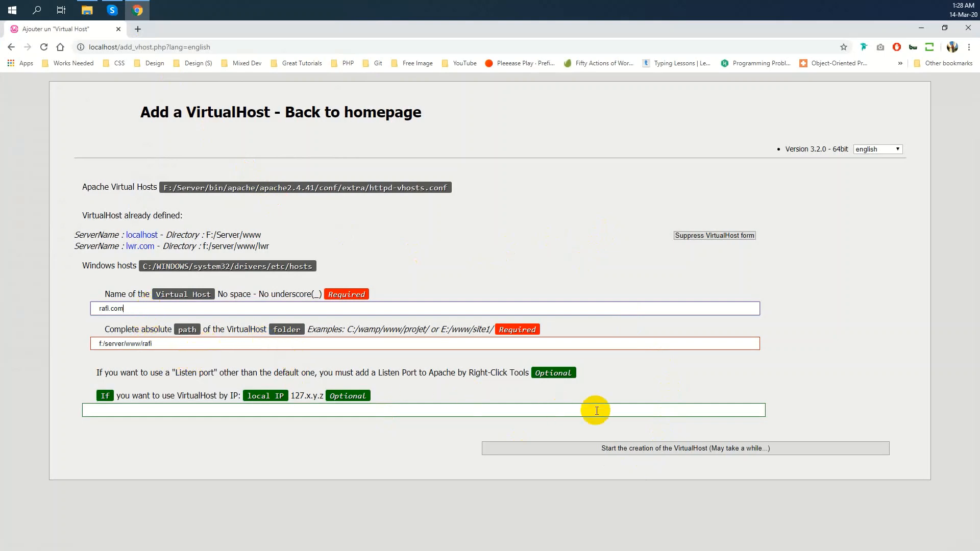
Create the rafi.com virtual host and highlight the 'Virtual host rafi.com was created' message
click(632, 449)
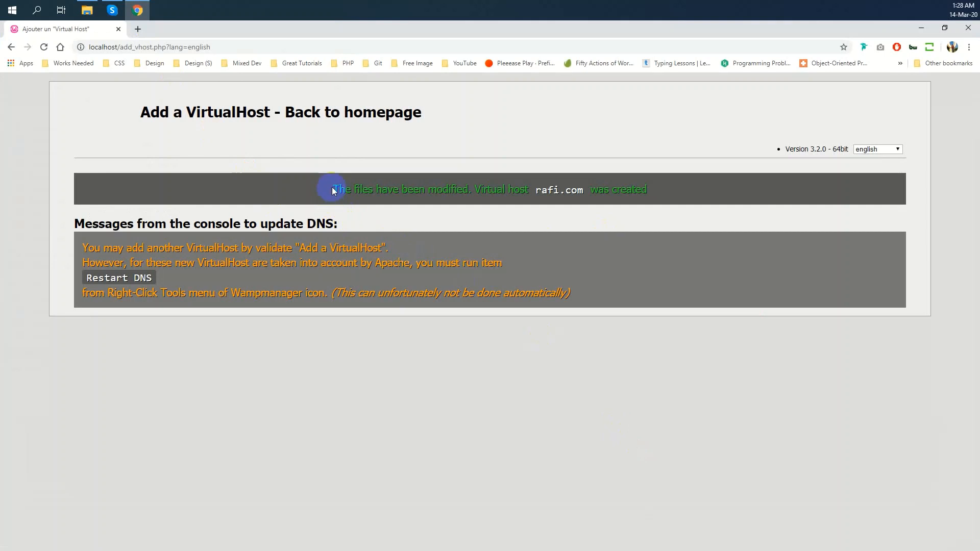
drag(333, 190, 586, 190)
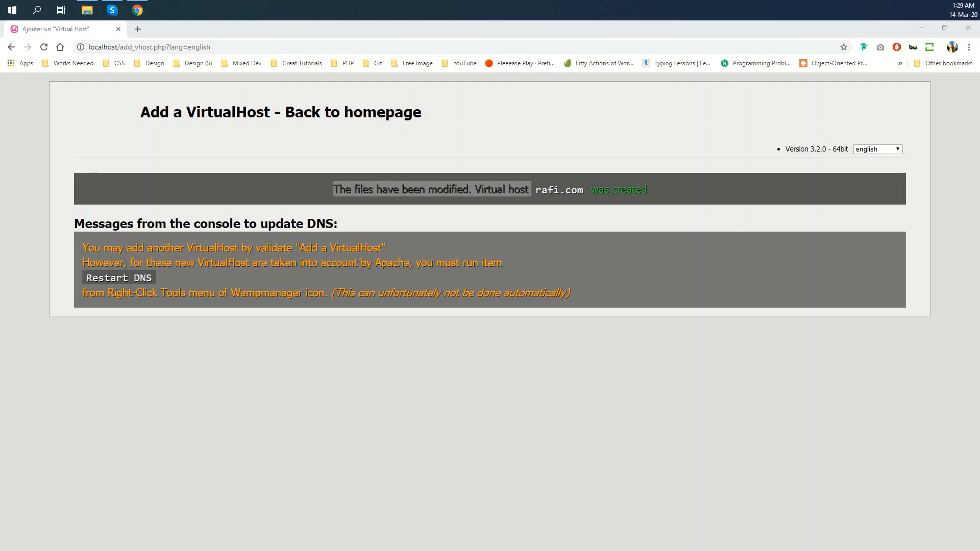
Trim the address back to localhost and reload the WampServer homepage
click(162, 51)
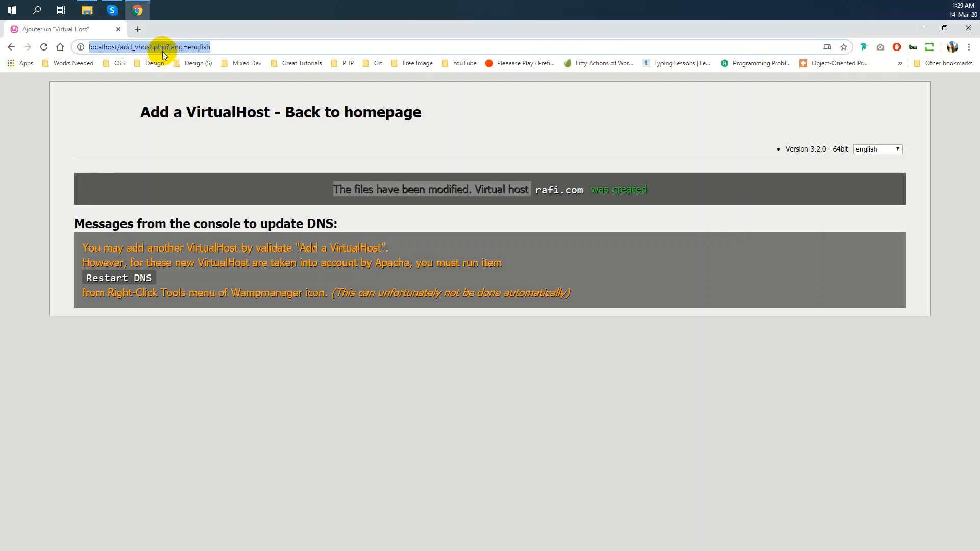
click(207, 47)
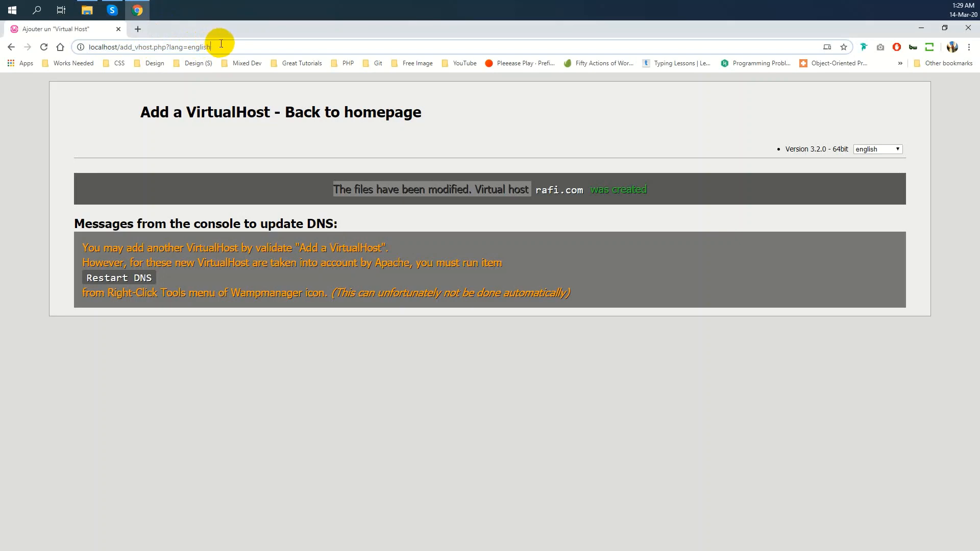
shift+click(123, 47)
key(BackSpace)
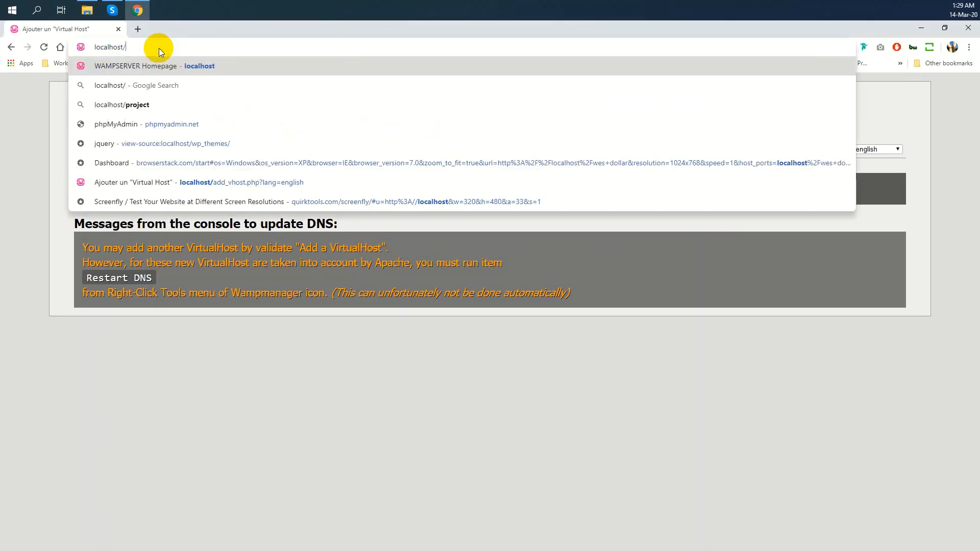
key(Return)
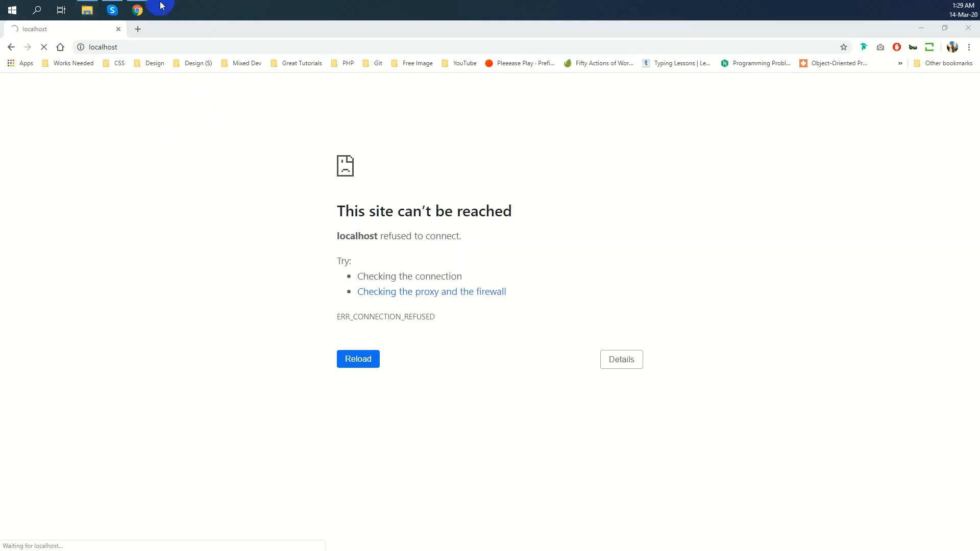
click(140, 48)
key(Return)
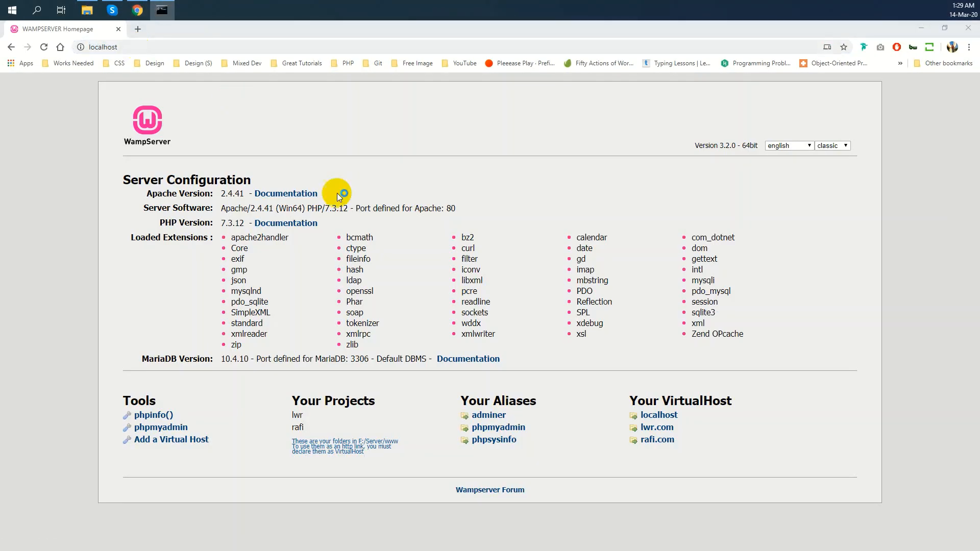
Open rafi.com in a new tab to view its empty Index of /, then select the rafi folder in File Explorer
middle_click(662, 446)
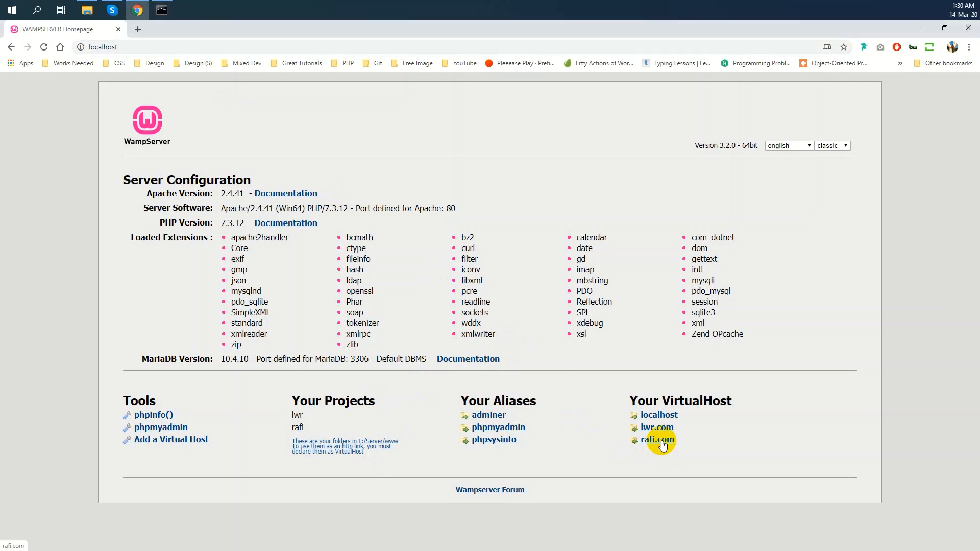
click(188, 31)
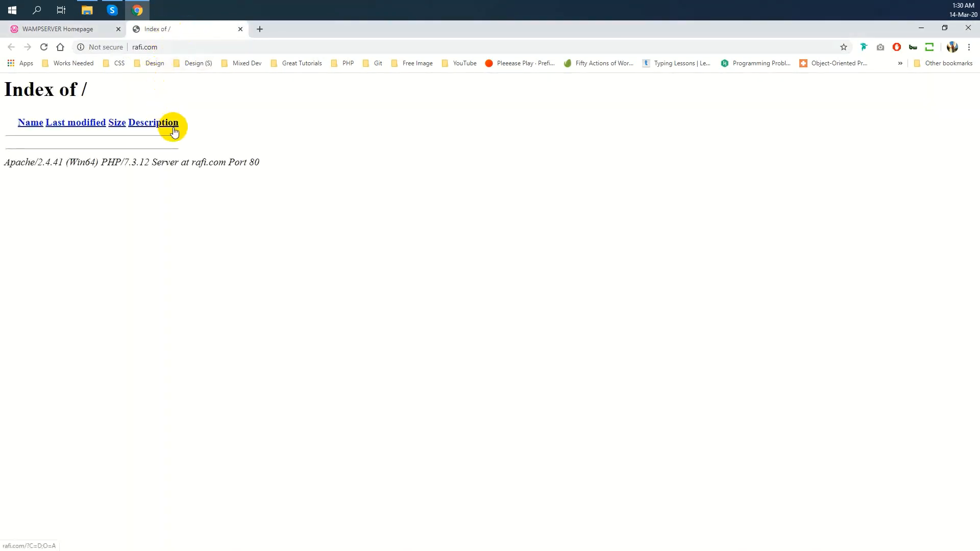
click(77, 29)
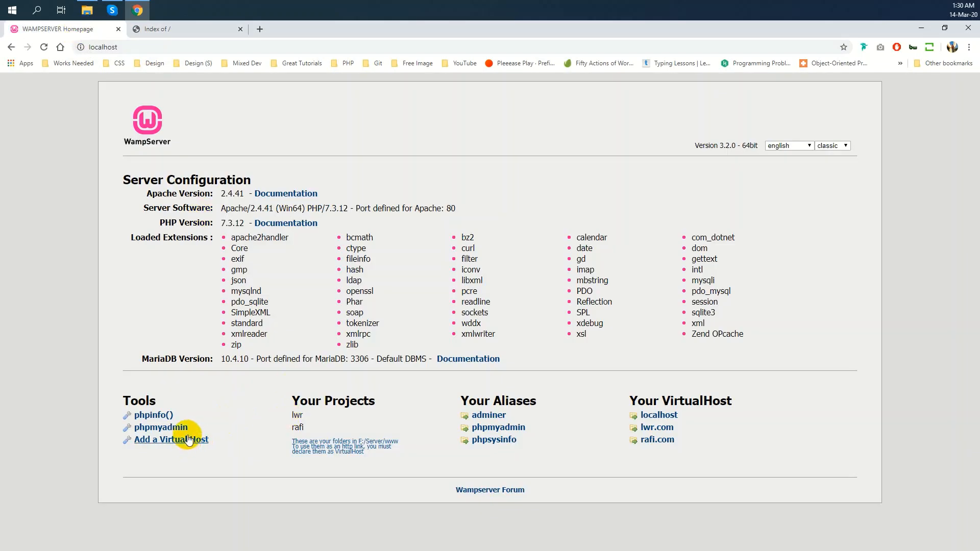
click(87, 10)
click(145, 144)
Copy all the WordPress files from the wordpress folder into F:\Server\www\rafi
double_click(147, 145)
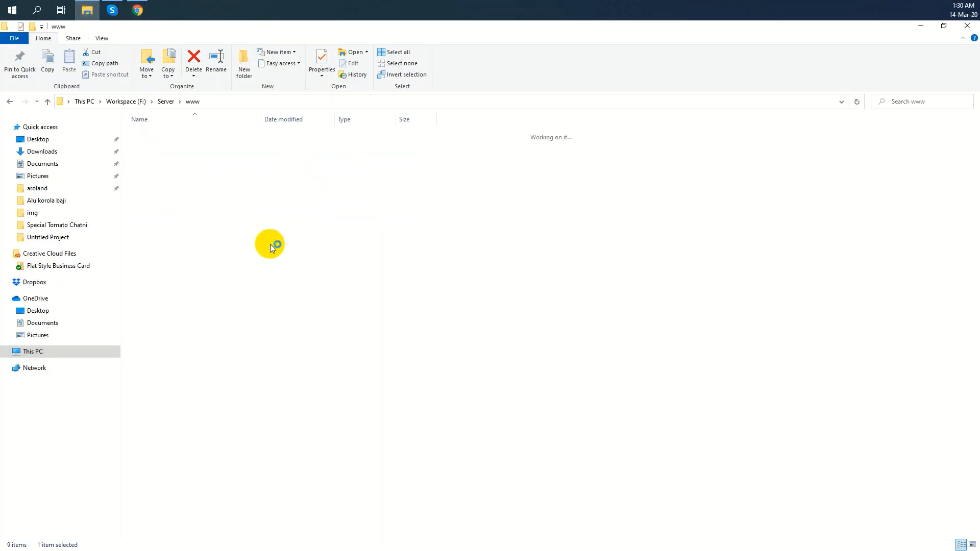
click(921, 26)
click(921, 27)
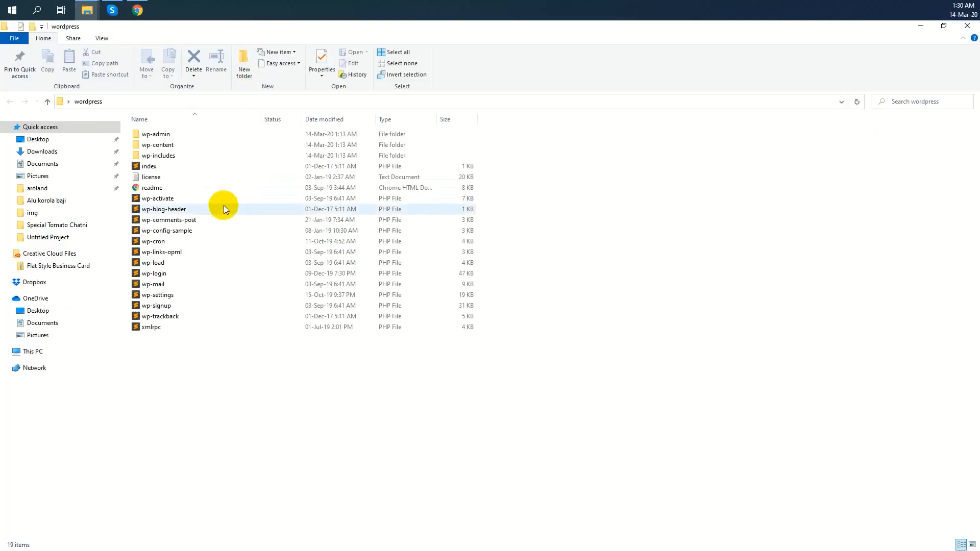
click(224, 206)
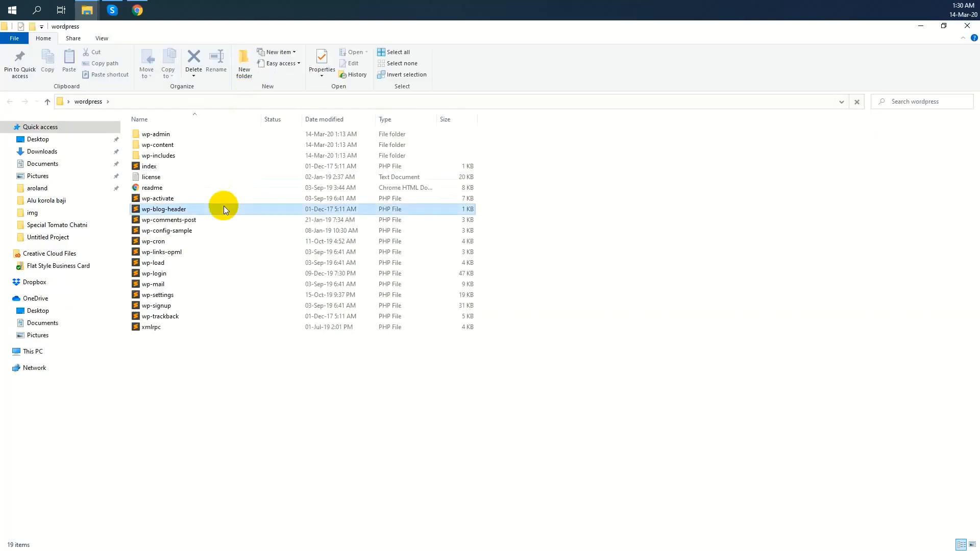
key(ctrl+a)
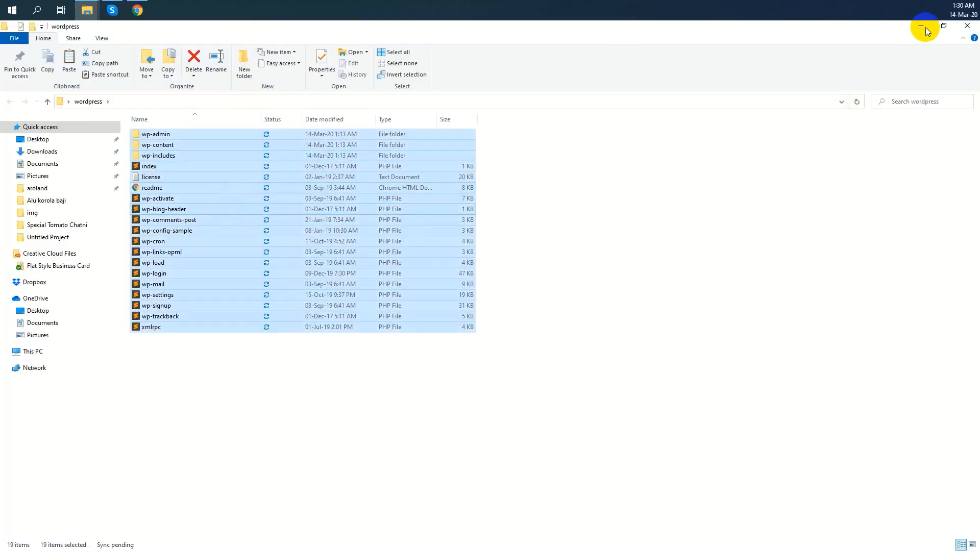
click(926, 29)
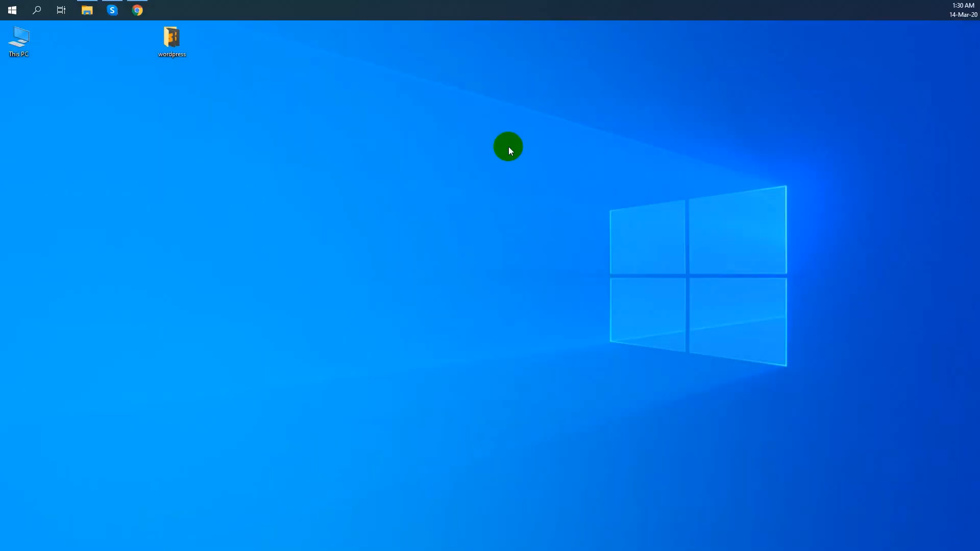
click(91, 10)
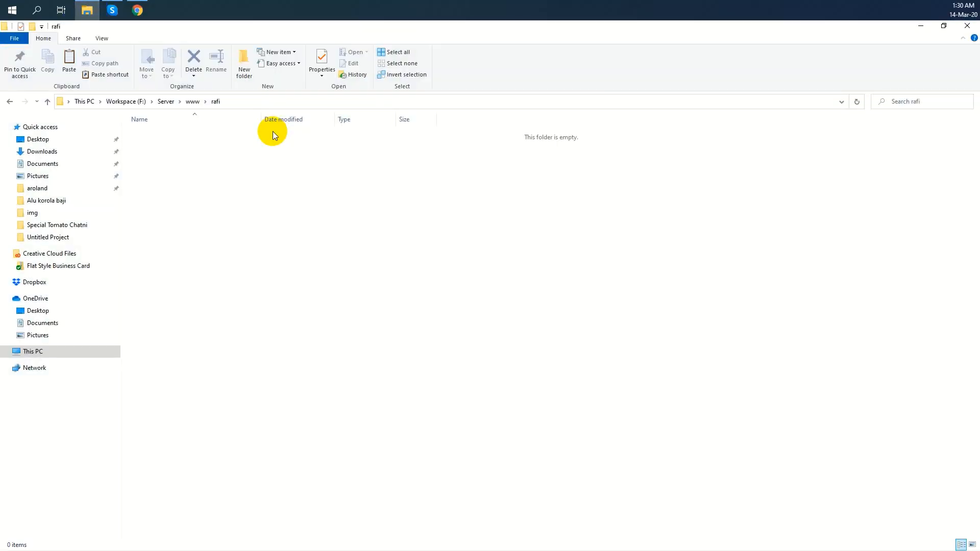
key(ctrl+v)
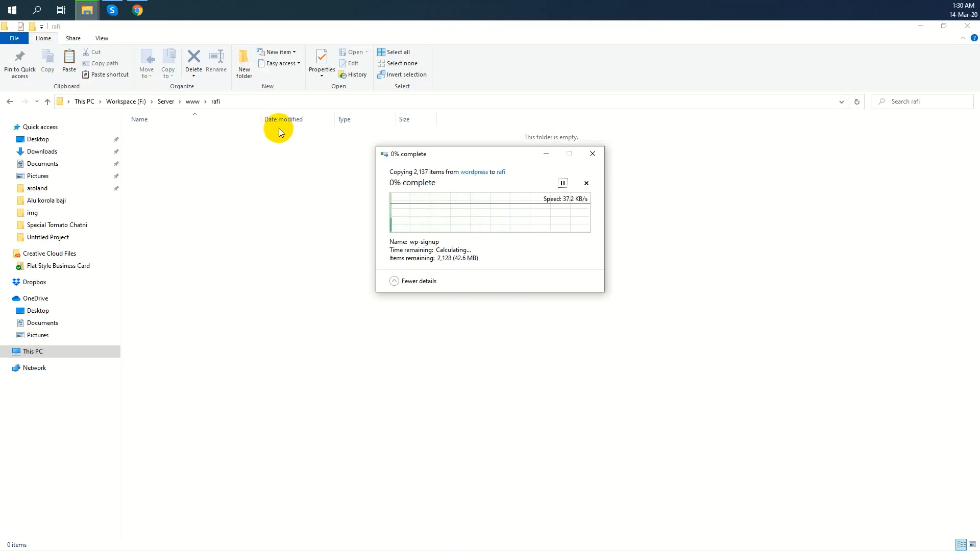
click(130, 12)
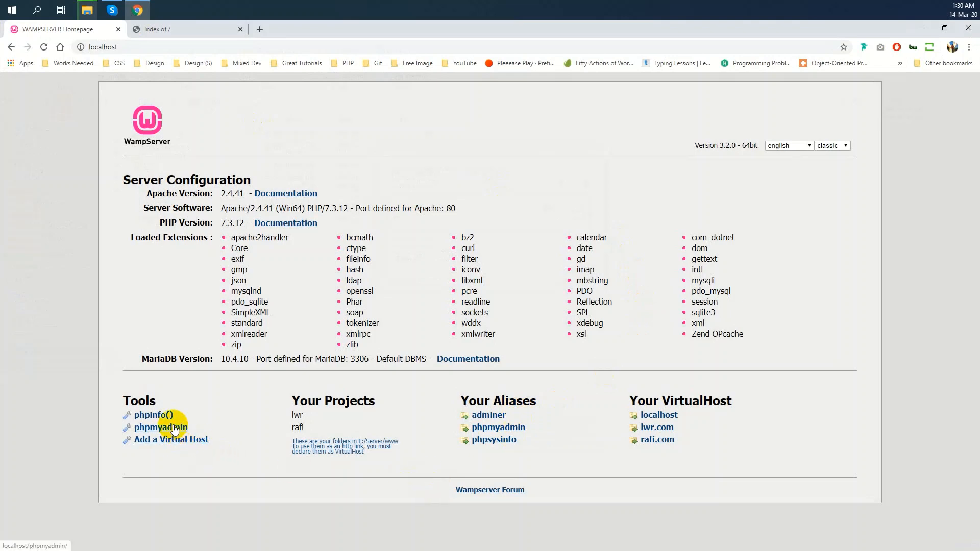
Open phpMyAdmin's login page in a new tab and enter username root with an empty password
middle_click(174, 429)
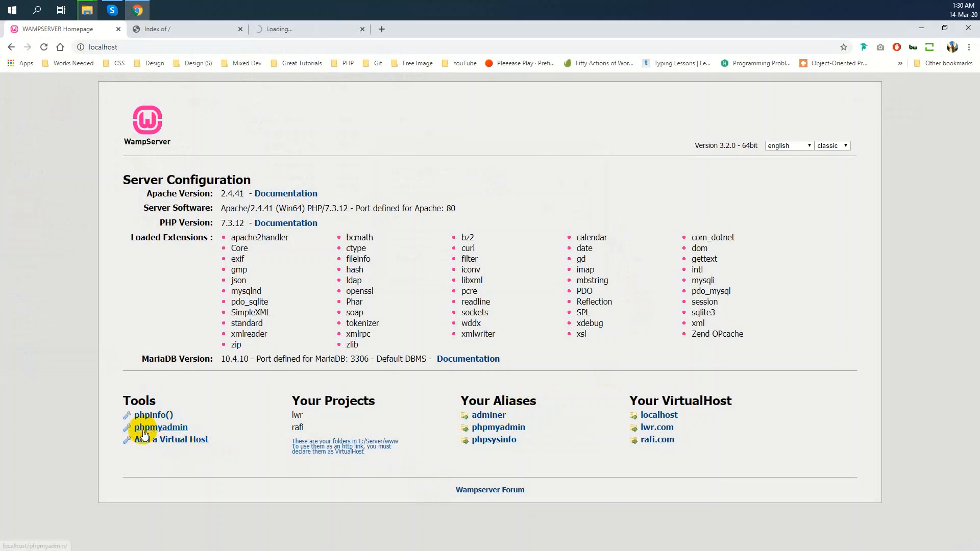
click(298, 30)
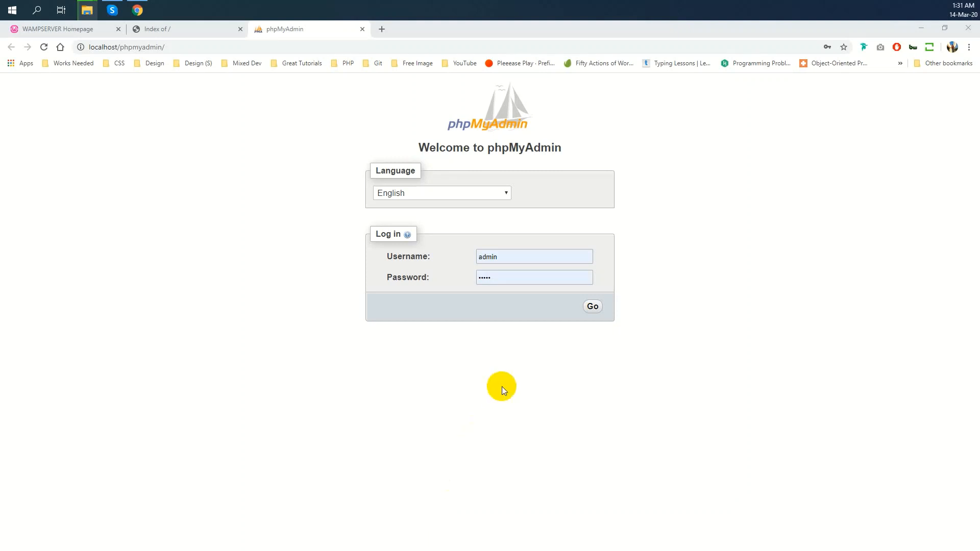
click(536, 256)
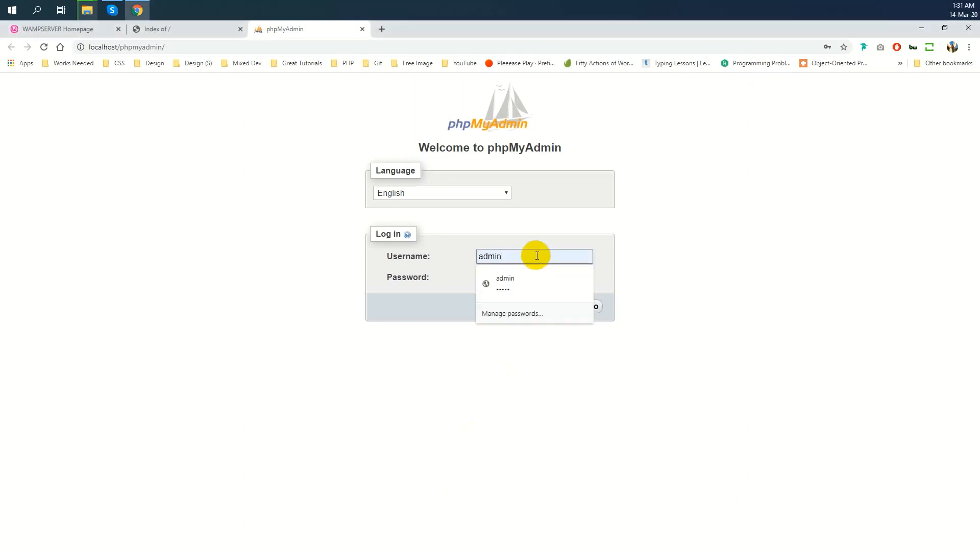
key(BackSpace)
key(BackSpace)
key(BackSpace)
key(BackSpace)
key(BackSpace)
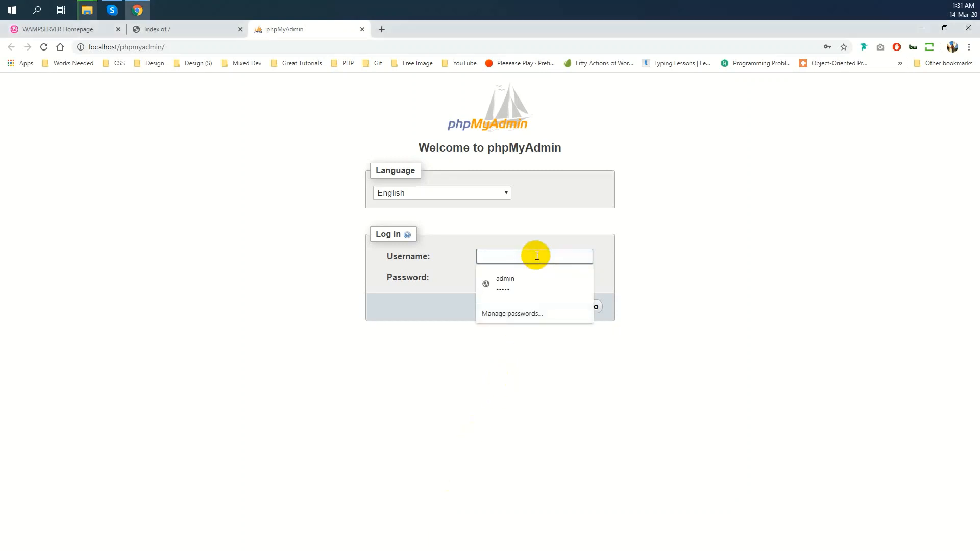
text(root)
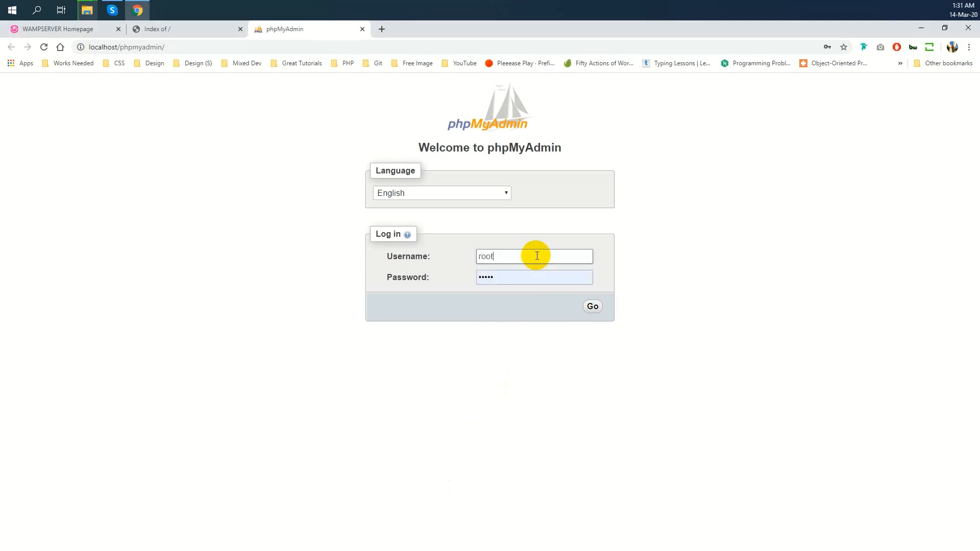
key(Tab)
key(BackSpace)
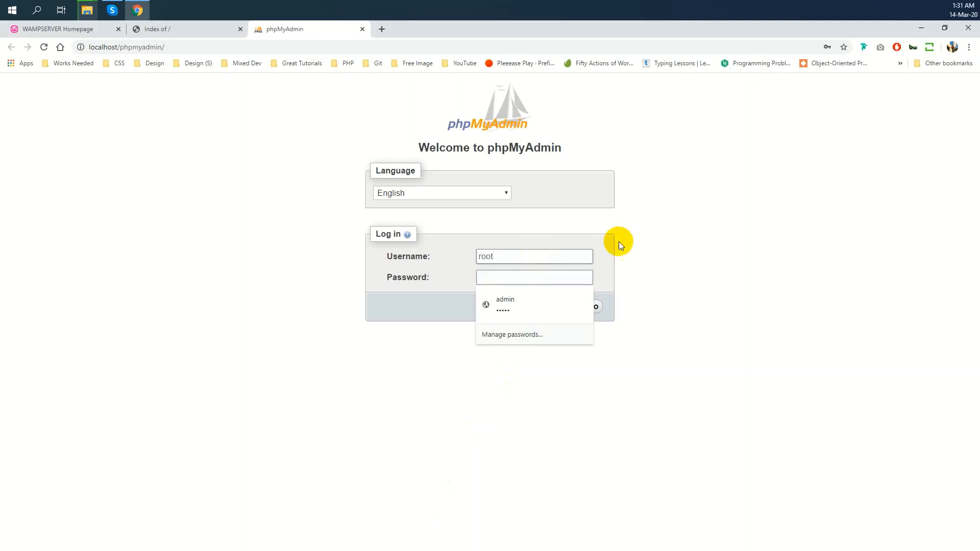
Log in to phpMyAdmin and fill the new-database form with name rafidb and collation utf8_general_ci
click(601, 305)
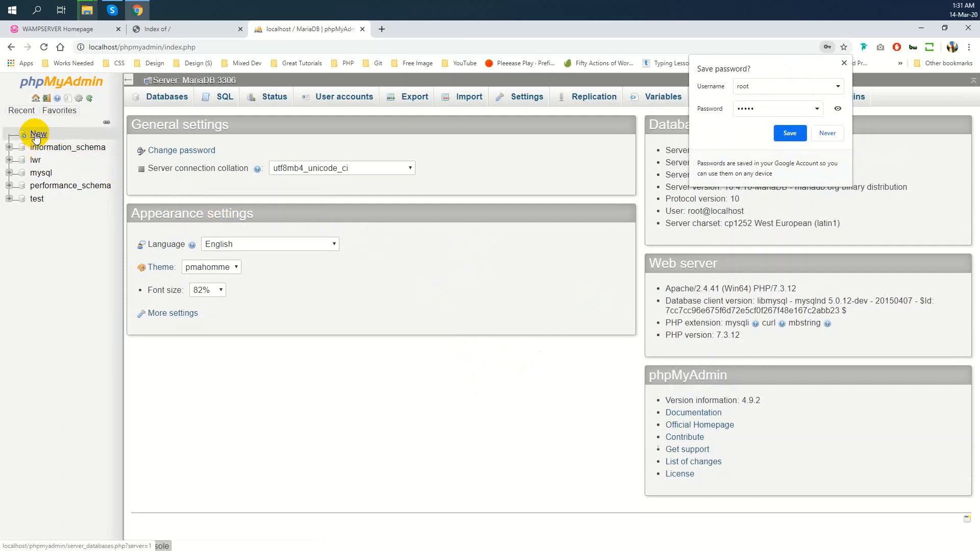
click(151, 99)
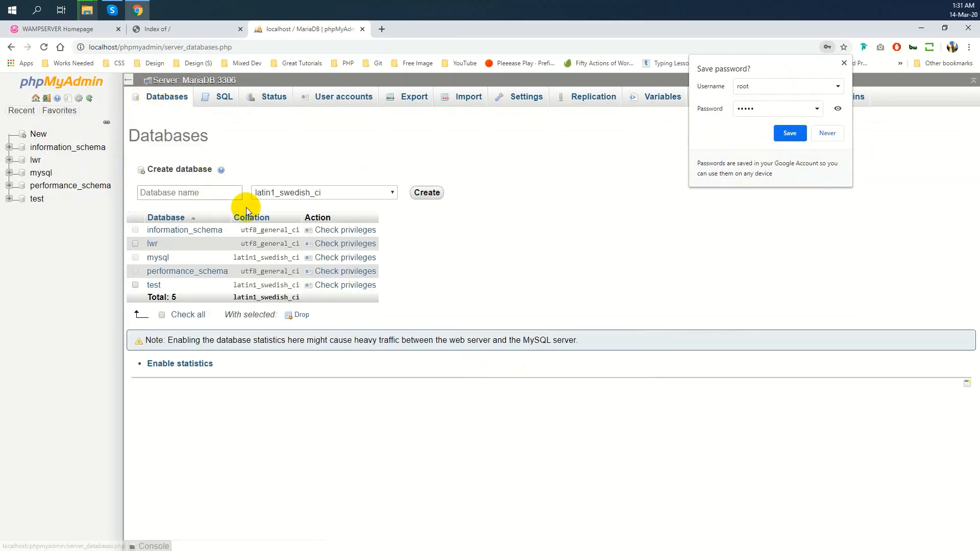
click(342, 191)
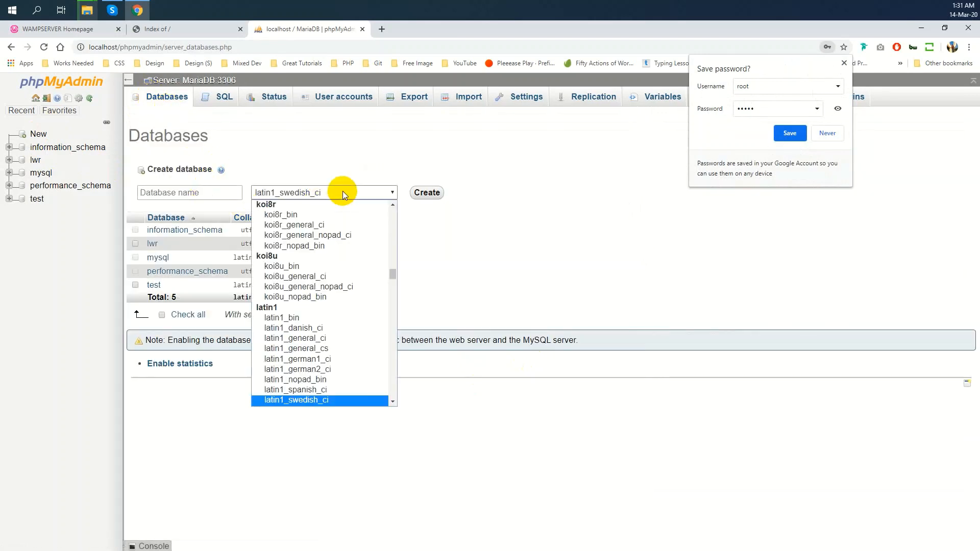
scroll(342, 271, down, 15)
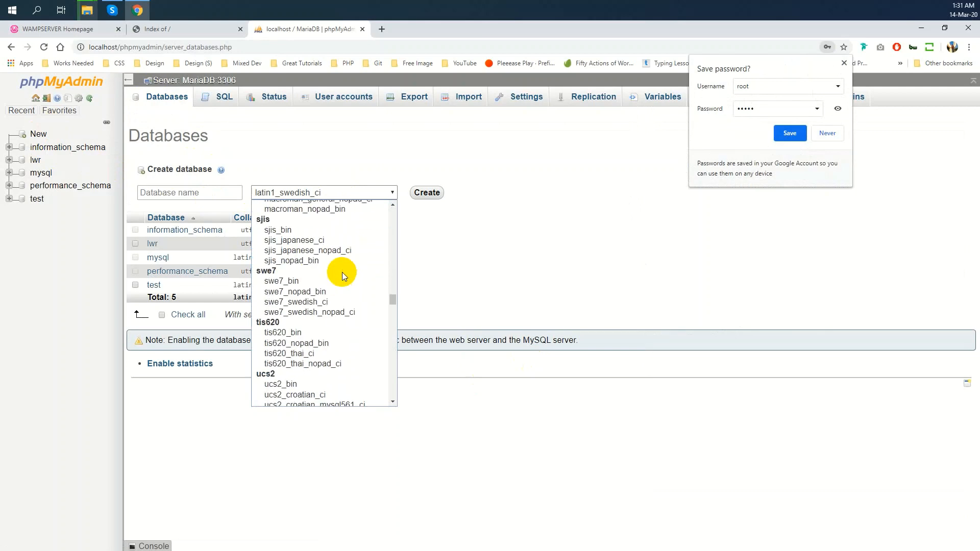
scroll(344, 284, down, 7)
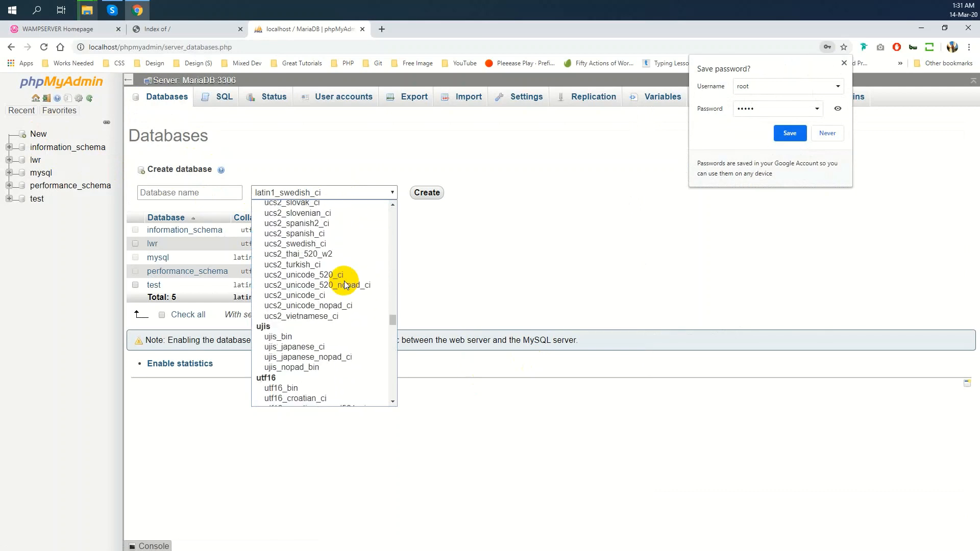
scroll(344, 281, down, 15)
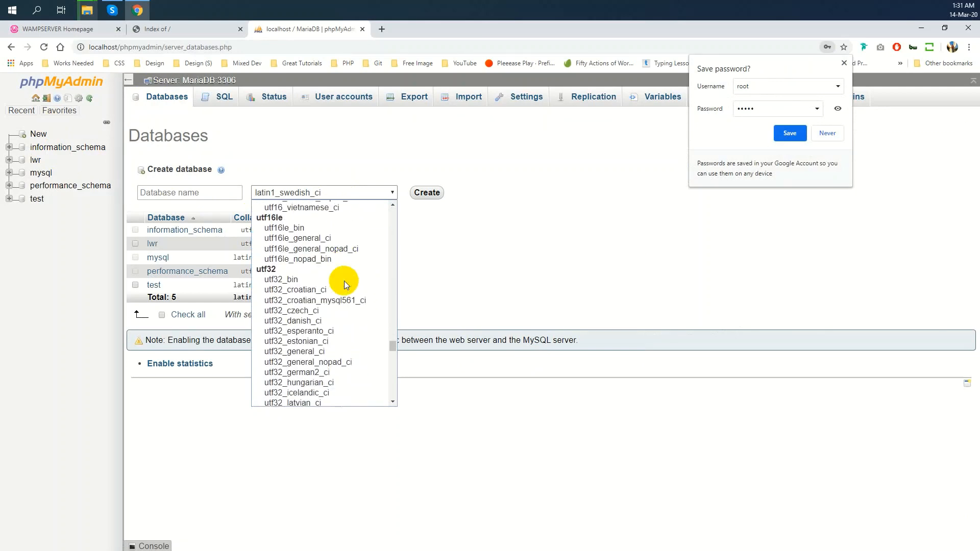
scroll(344, 281, down, 18)
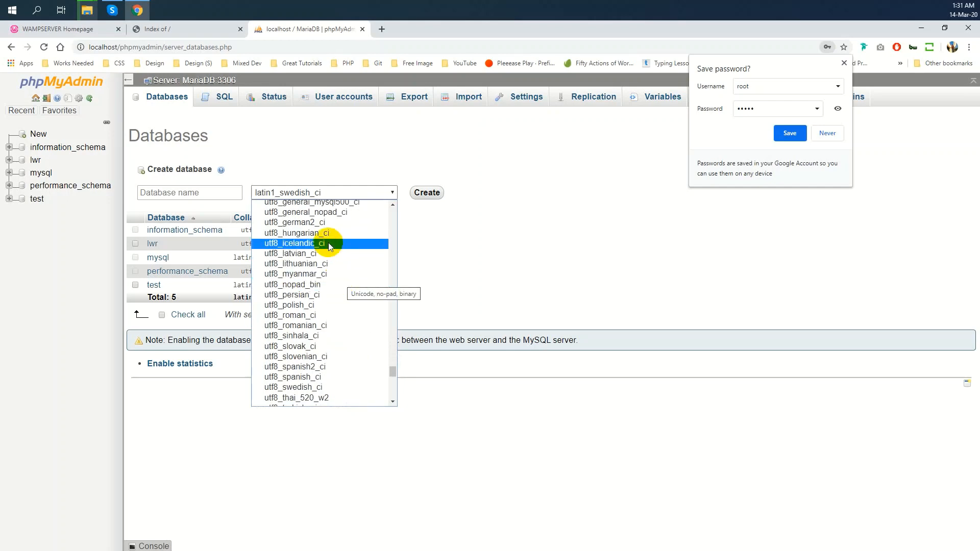
scroll(336, 235, up, 3)
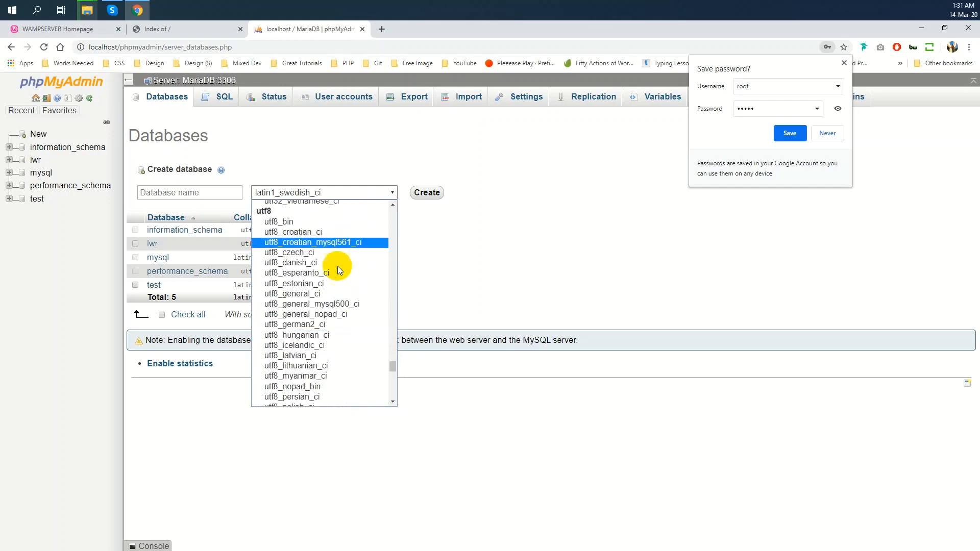
click(336, 297)
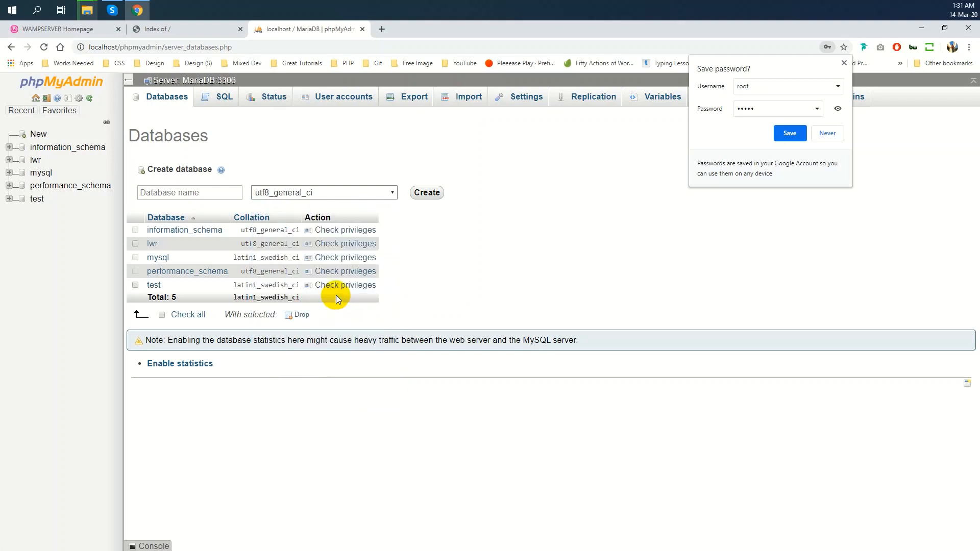
click(200, 193)
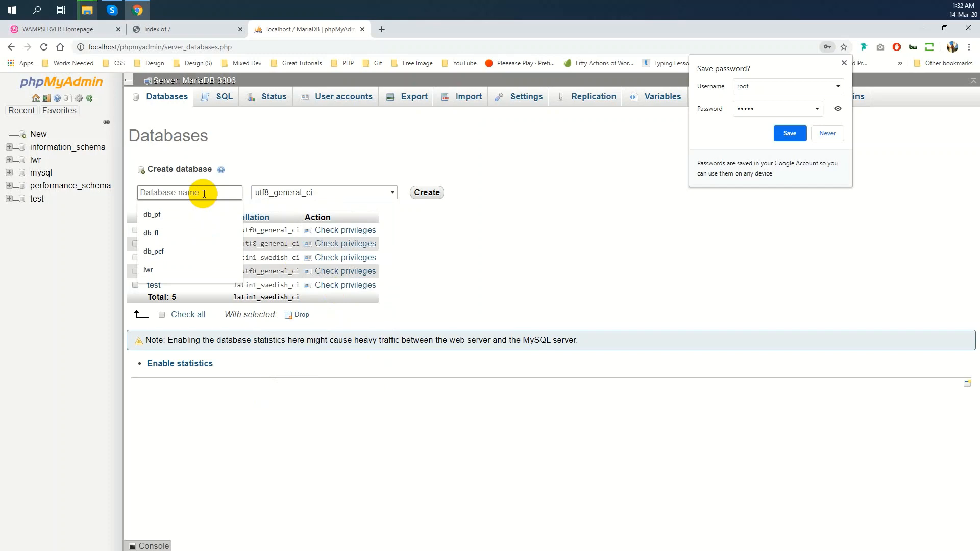
text(rafi)
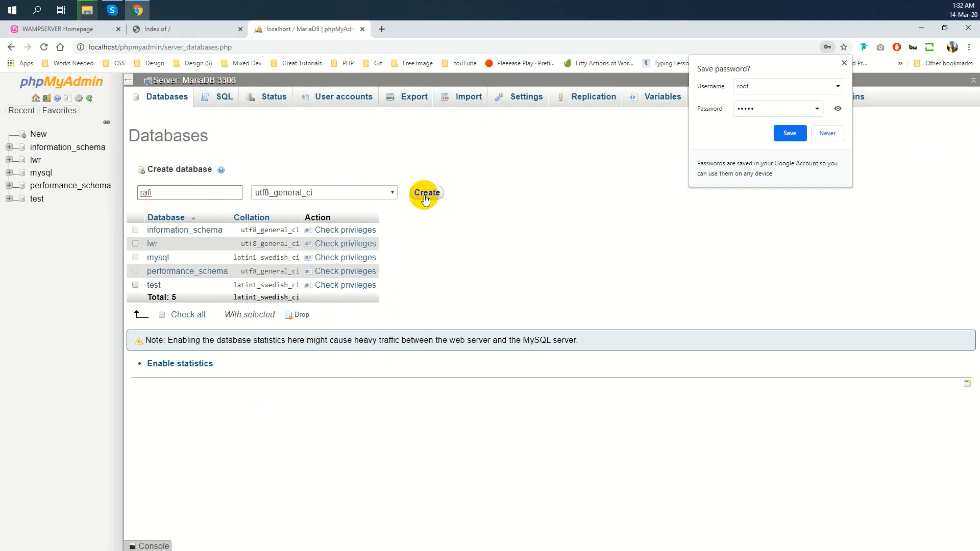
text(db)
Create the rafidb database and open its empty structure page from the sidebar
click(425, 197)
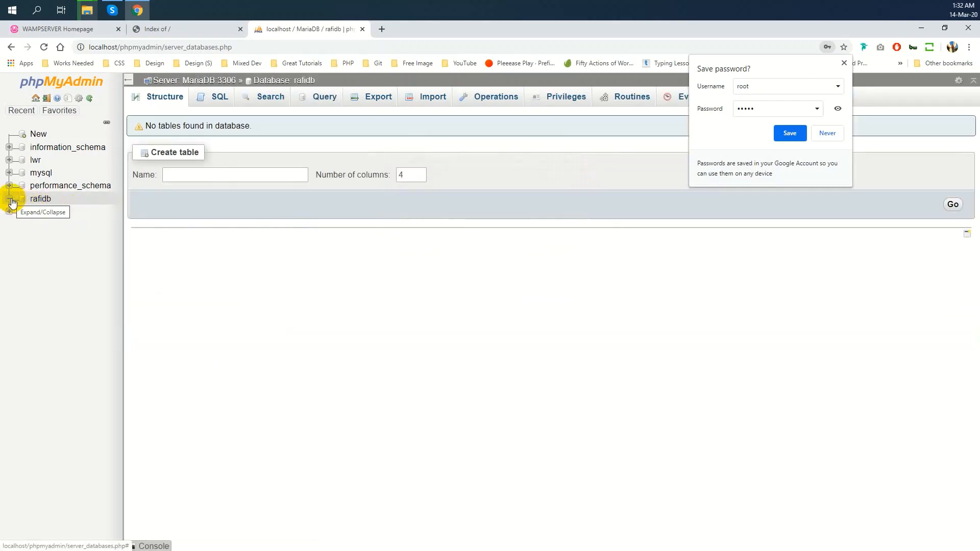
click(37, 199)
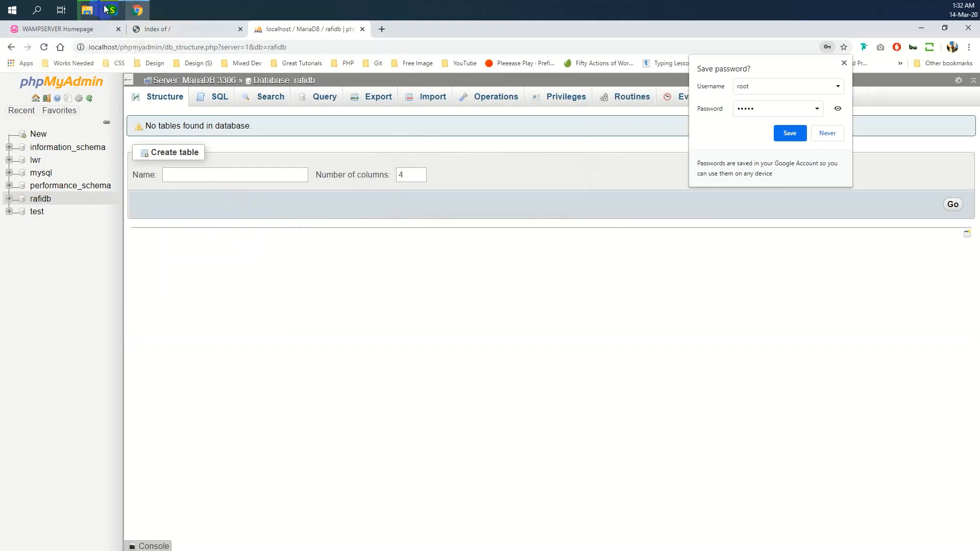
Check the WordPress copy progress, then view F:\Server\www\rafi holding all 19 WordPress items
mouse_move(90, 11)
click(164, 63)
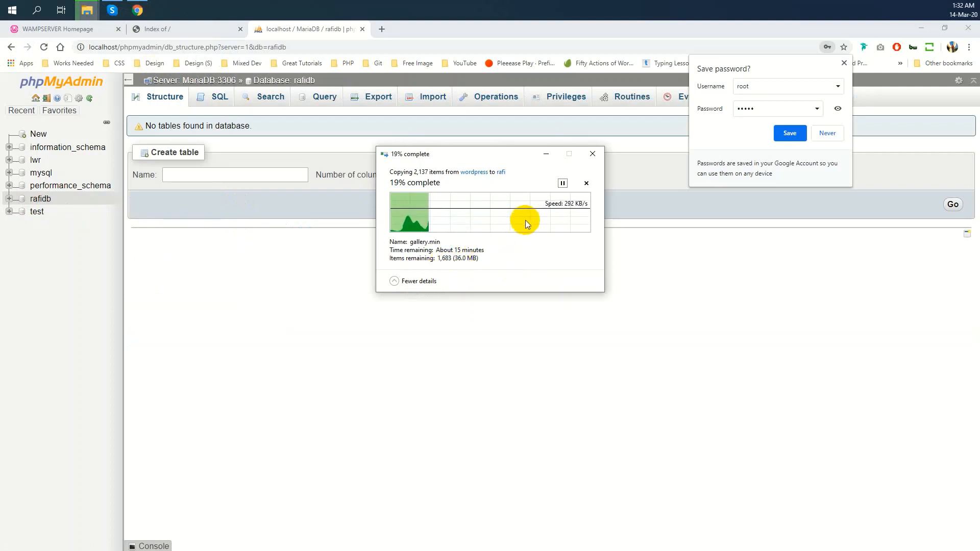
click(844, 63)
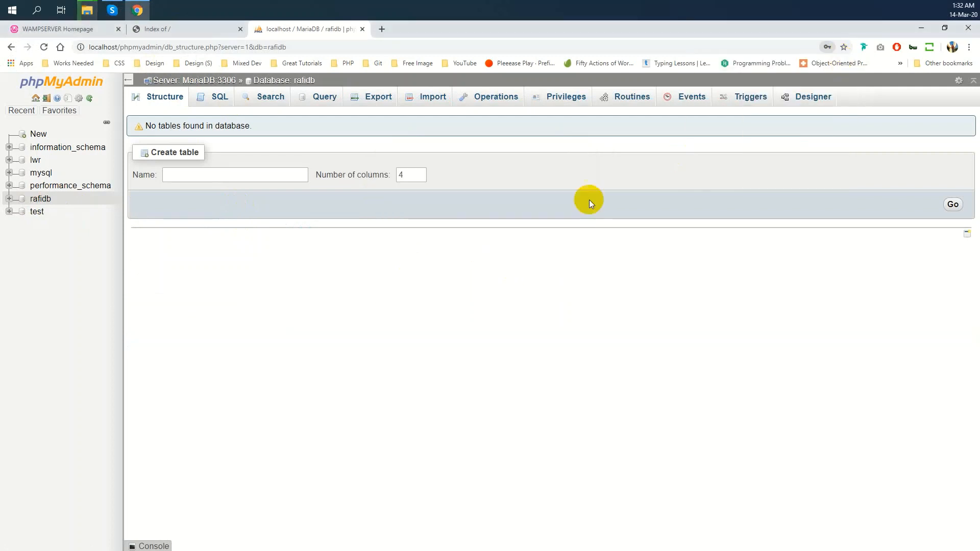
mouse_move(87, 10)
click(175, 47)
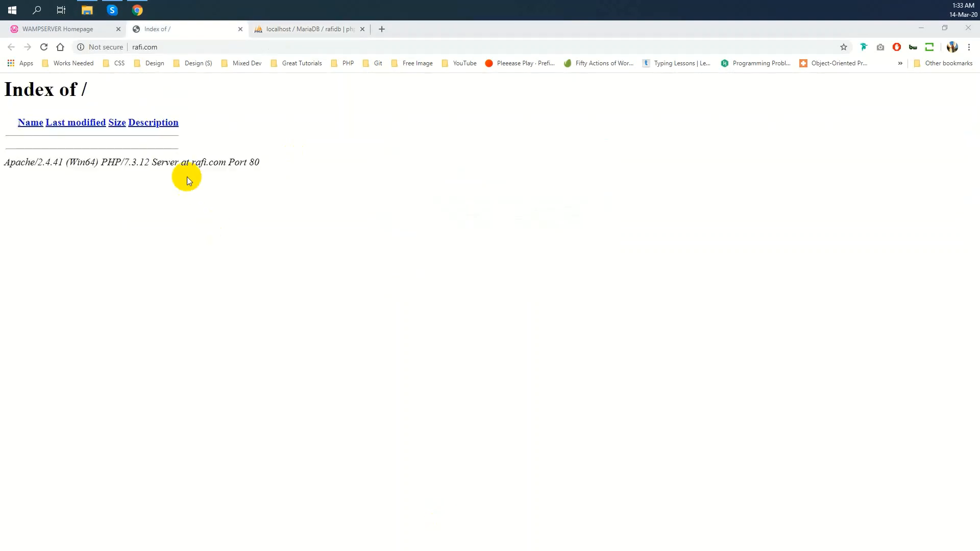
click(87, 10)
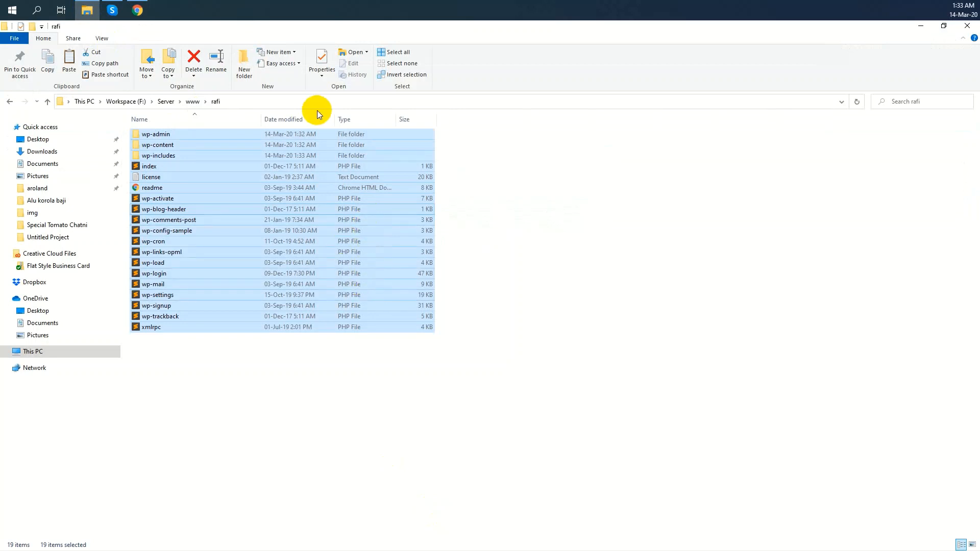
Reload rafi.com in Chrome, then switch back to the WampServer homepage tab while it loads
click(137, 11)
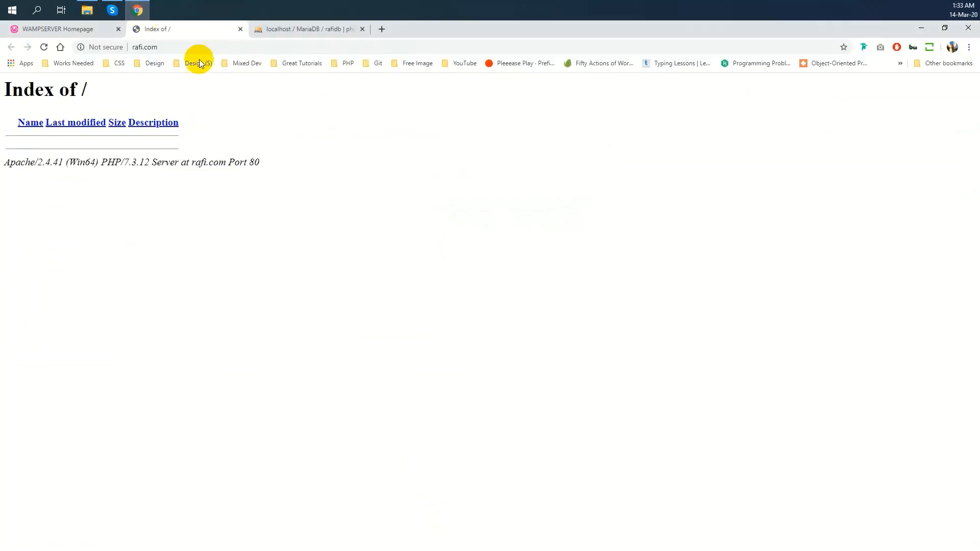
click(199, 46)
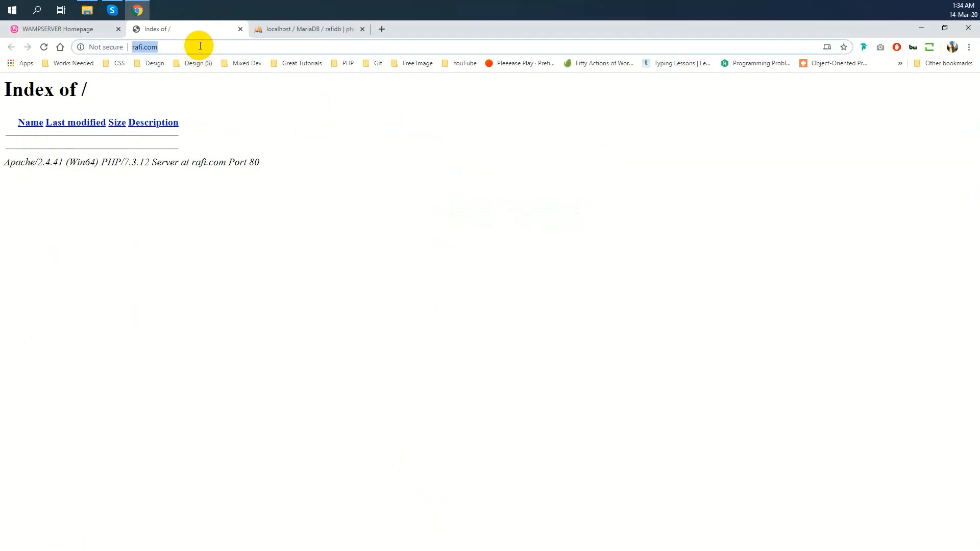
text(rafi.com)
key(Return)
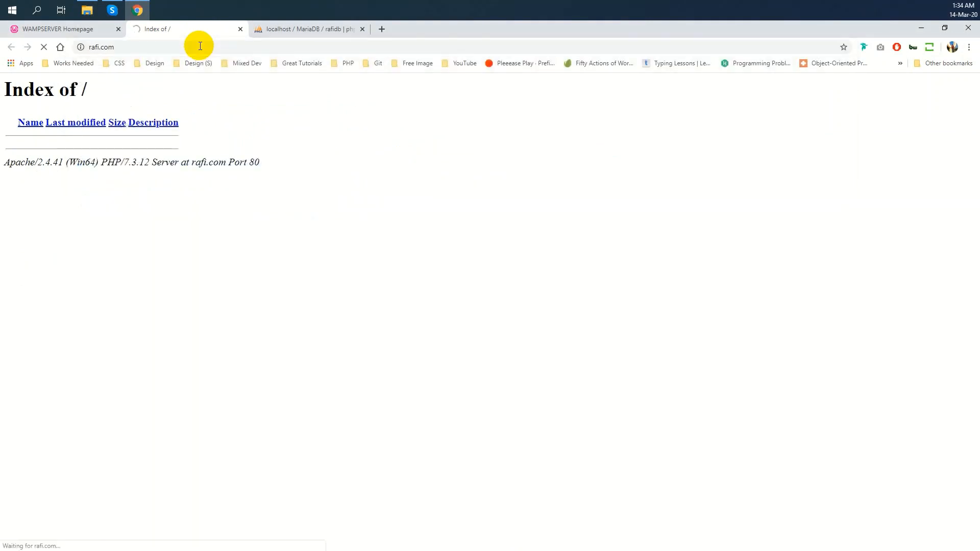
click(200, 46)
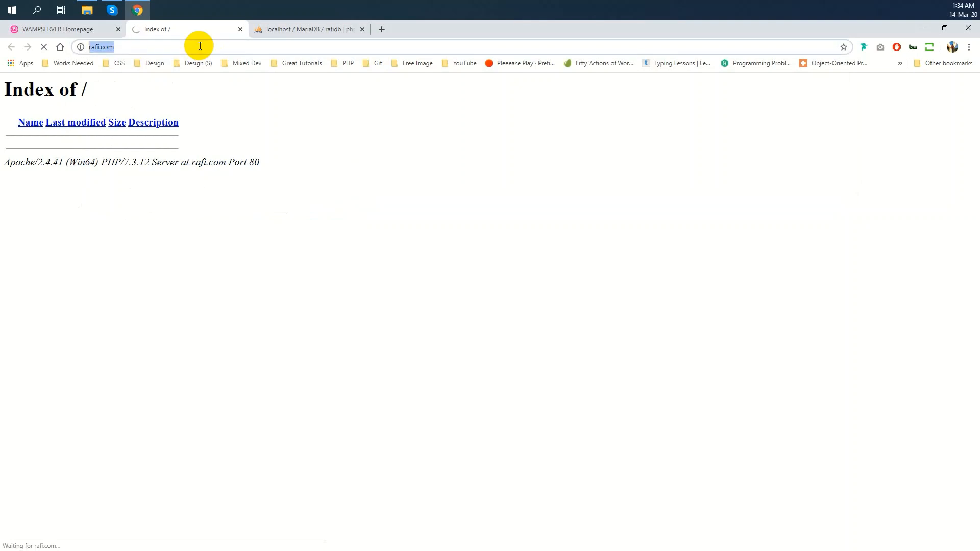
click(68, 29)
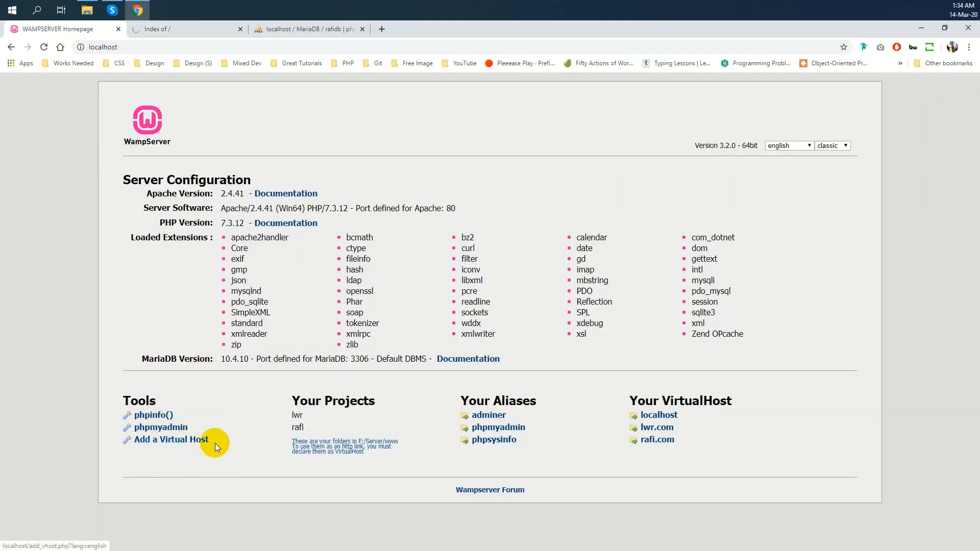
drag(159, 443, 176, 458)
click(191, 462)
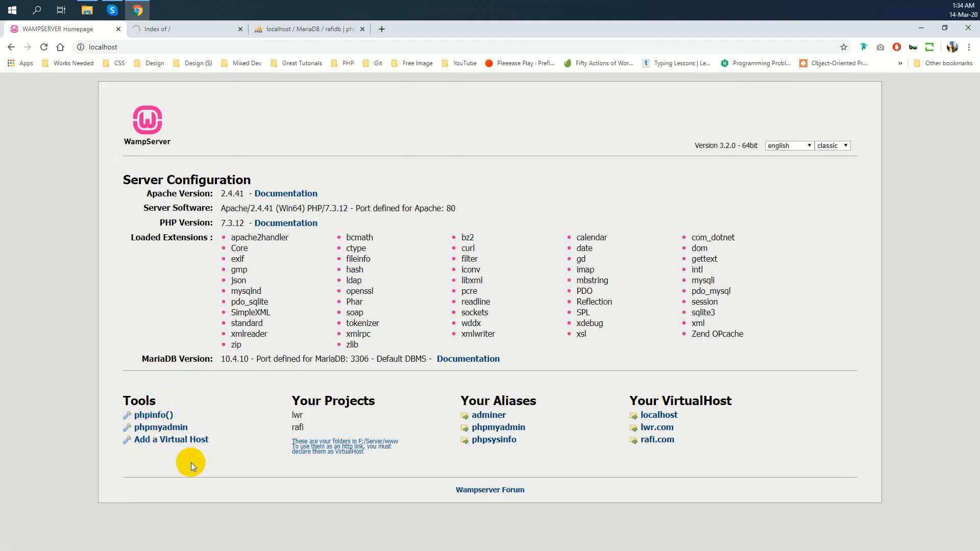
On the rafi.com setup page, choose English (United States) as the language and continue
click(200, 28)
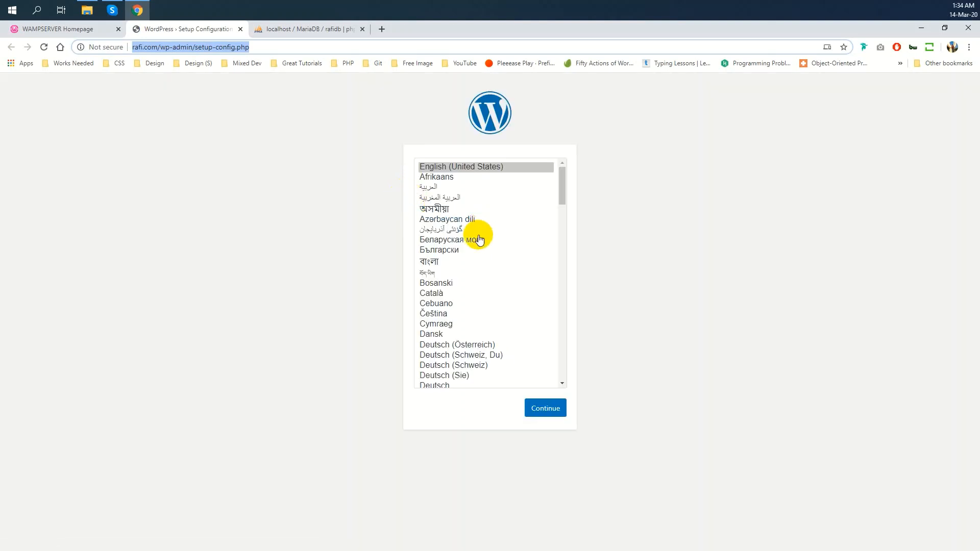
scroll(483, 230, down, 4)
scroll(485, 233, down, 3)
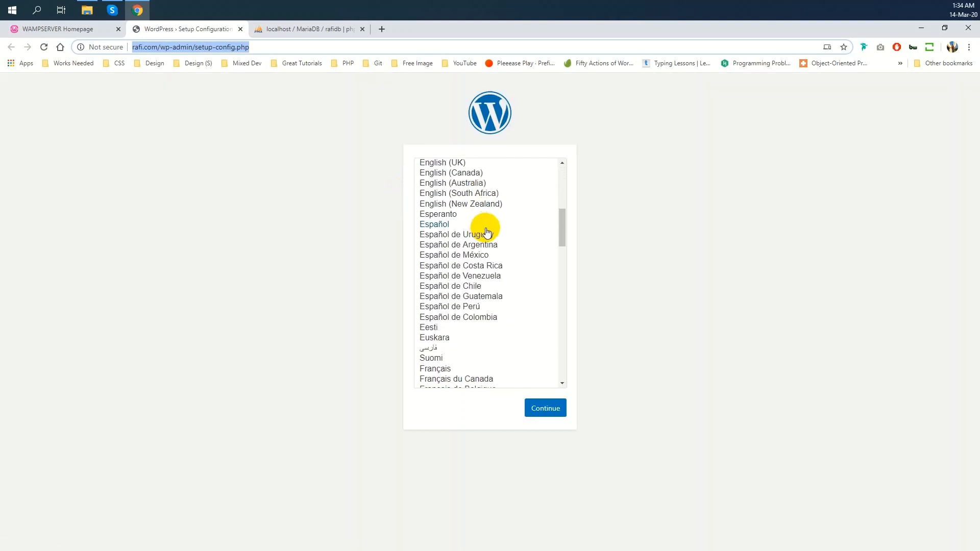
scroll(530, 223, up, 7)
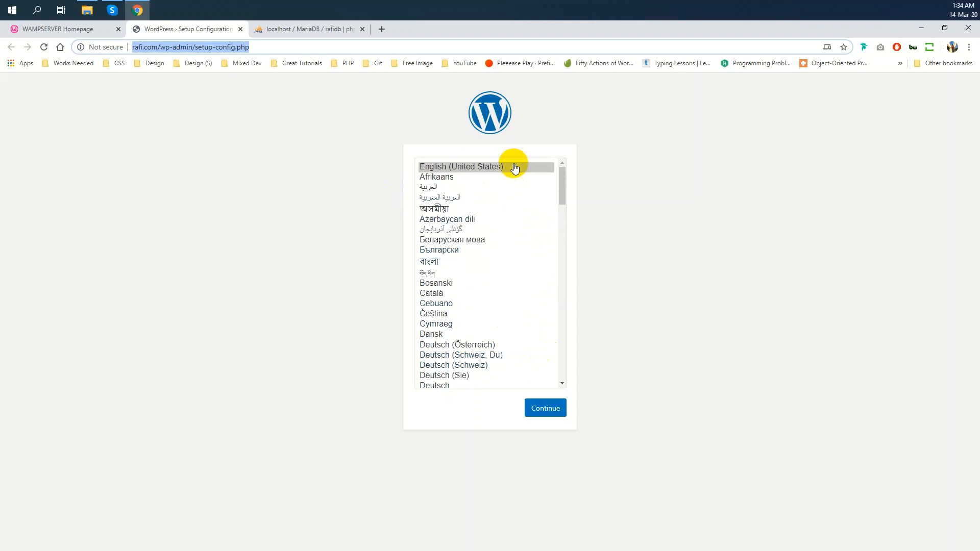
click(462, 167)
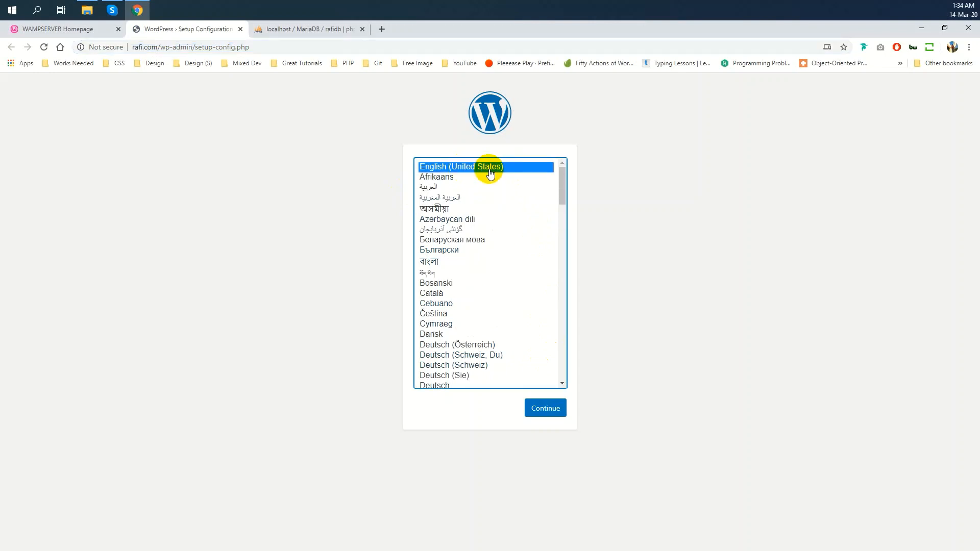
click(545, 409)
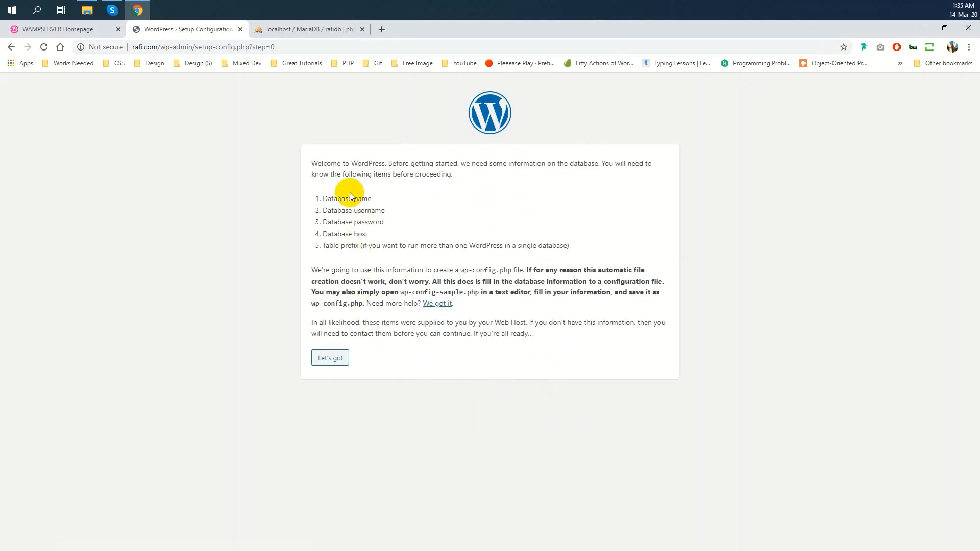
Highlight the required details: database name, username, password, host and table prefix
double_click(338, 200)
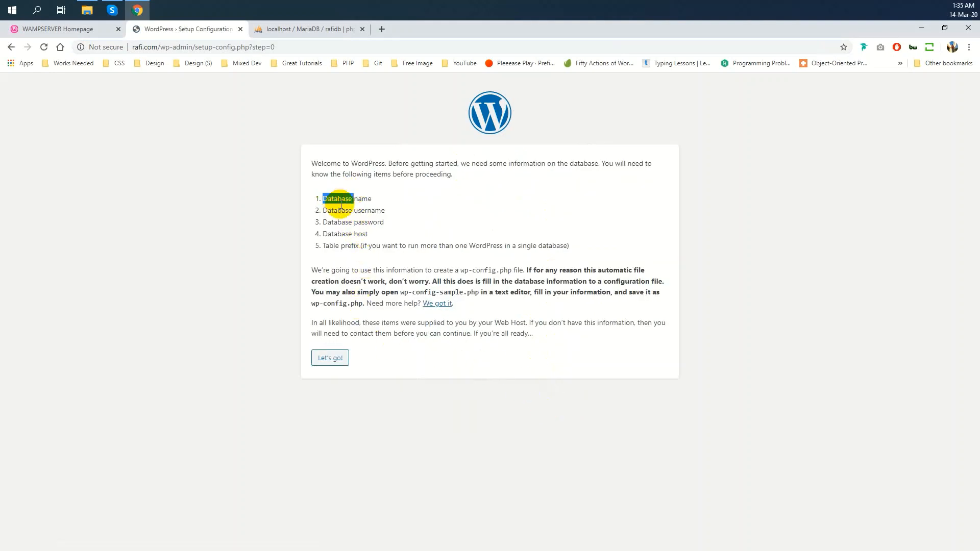
double_click(369, 210)
double_click(368, 222)
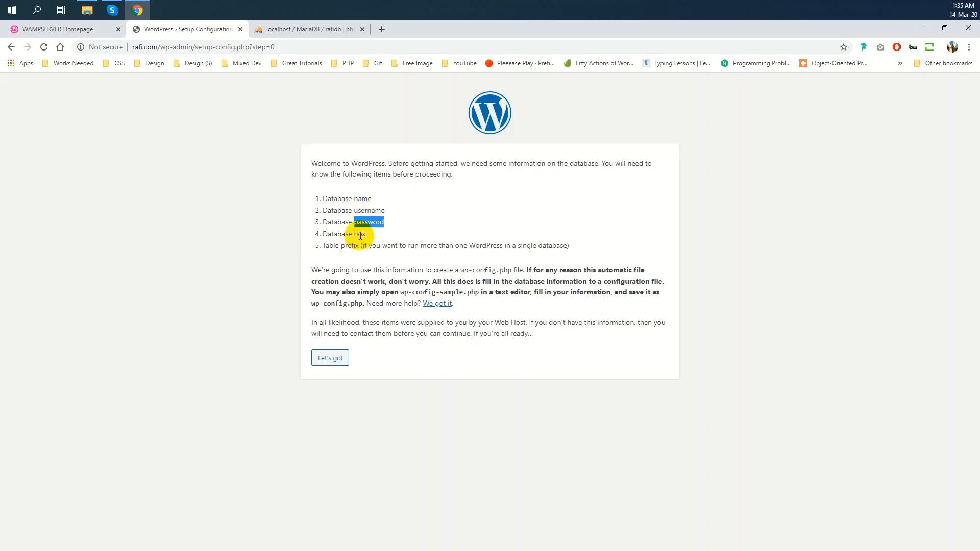
double_click(361, 234)
double_click(330, 247)
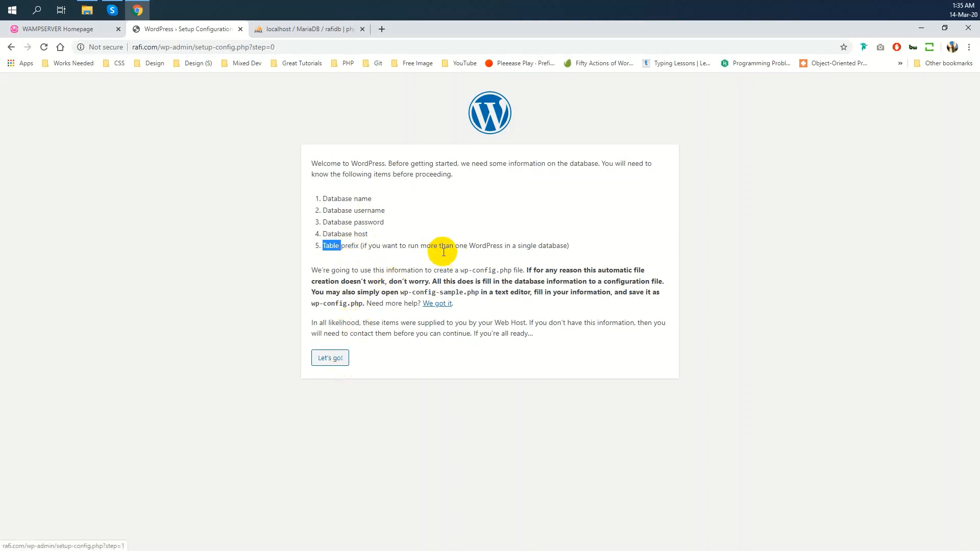
Enter database name rafidb, user root, a blank password and host localhost
click(336, 358)
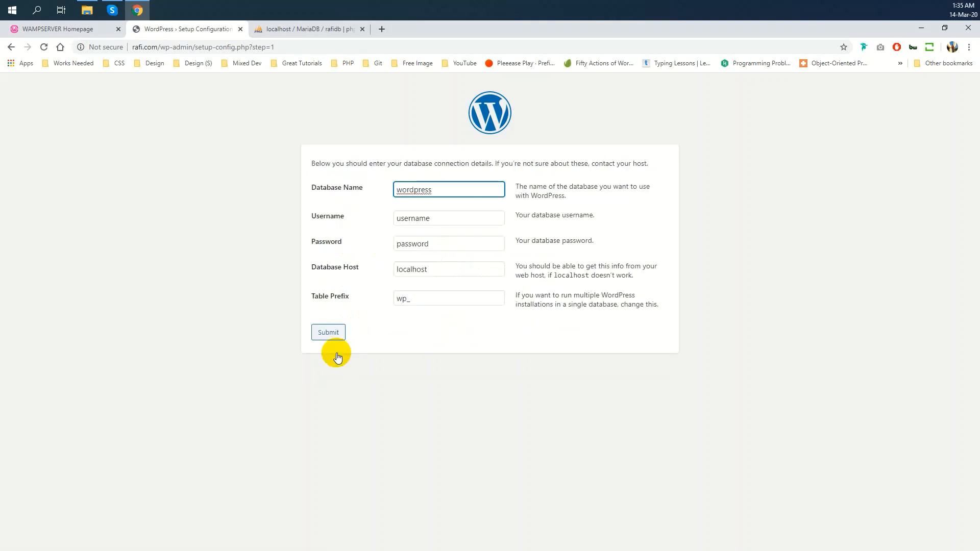
key(ctrl+a)
text(rafidb)
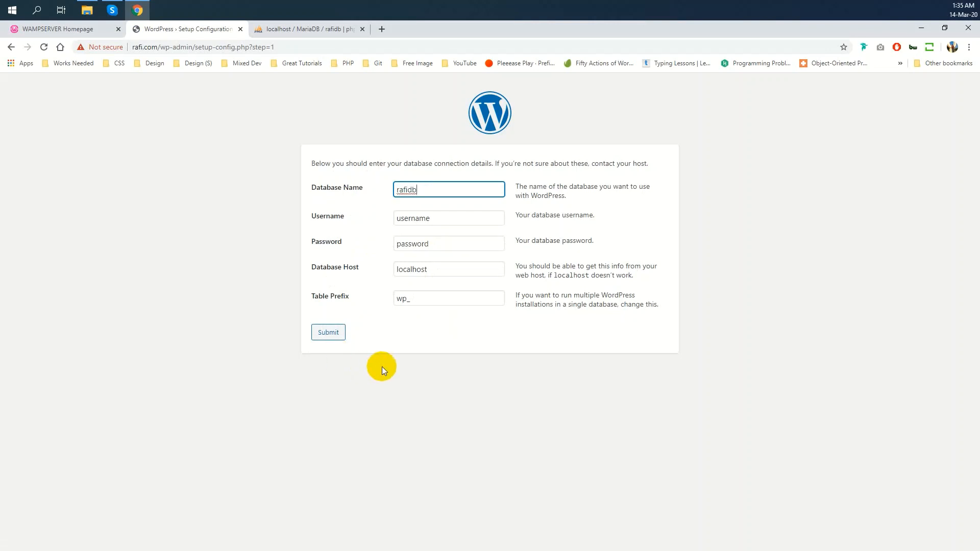
key(Tab)
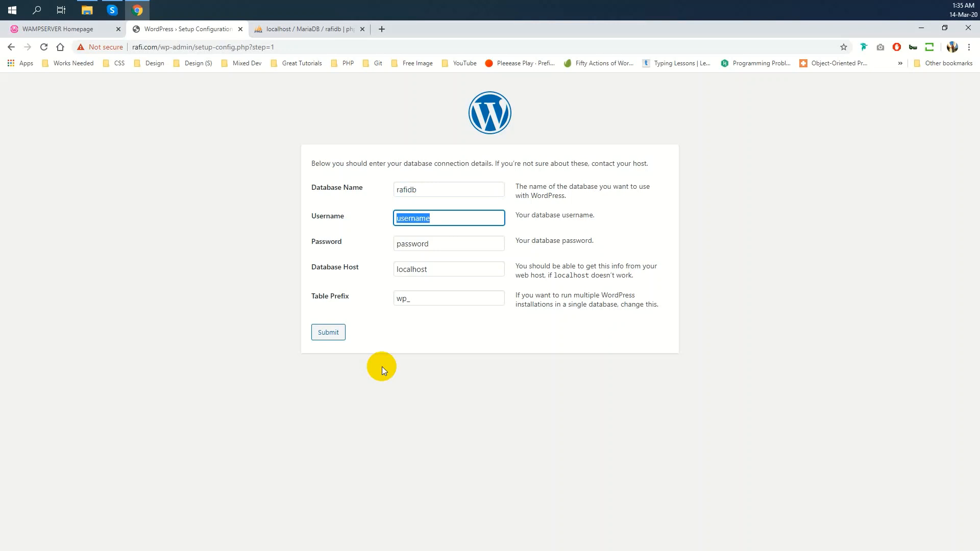
text(root)
key(Tab)
key(BackSpace)
key(Tab)
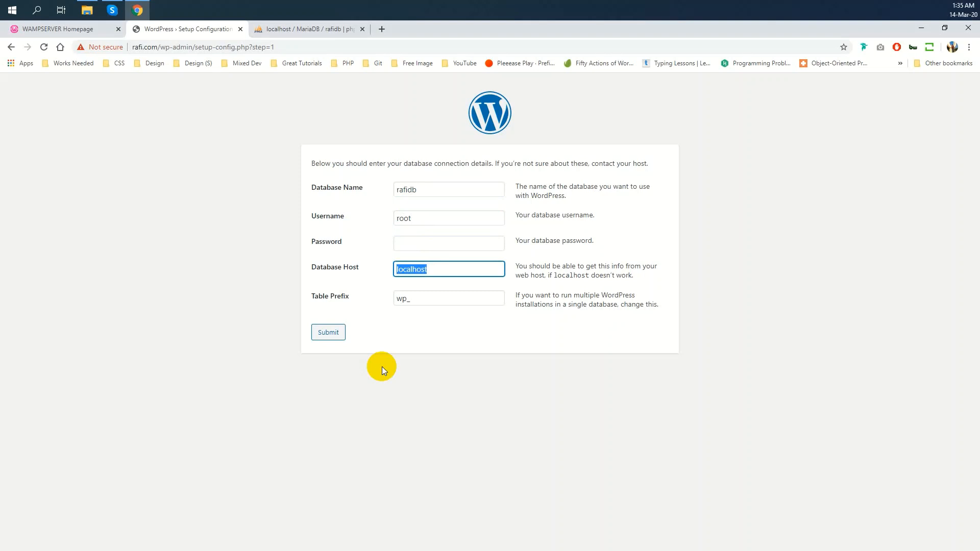
key(Tab)
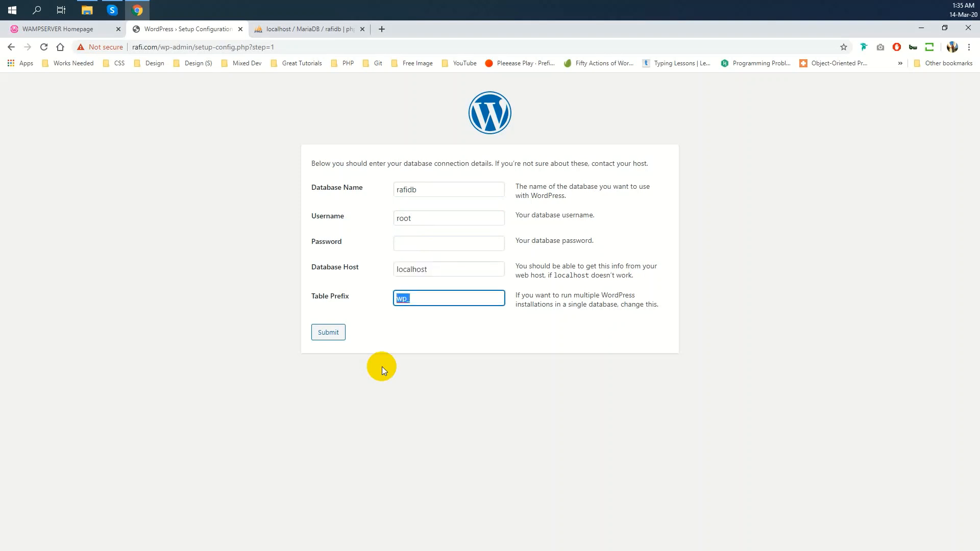
Change the table prefix to wpr_ and submit the connection details
key(Home)
text(r)
drag(421, 299, 390, 299)
click(425, 298)
click(331, 335)
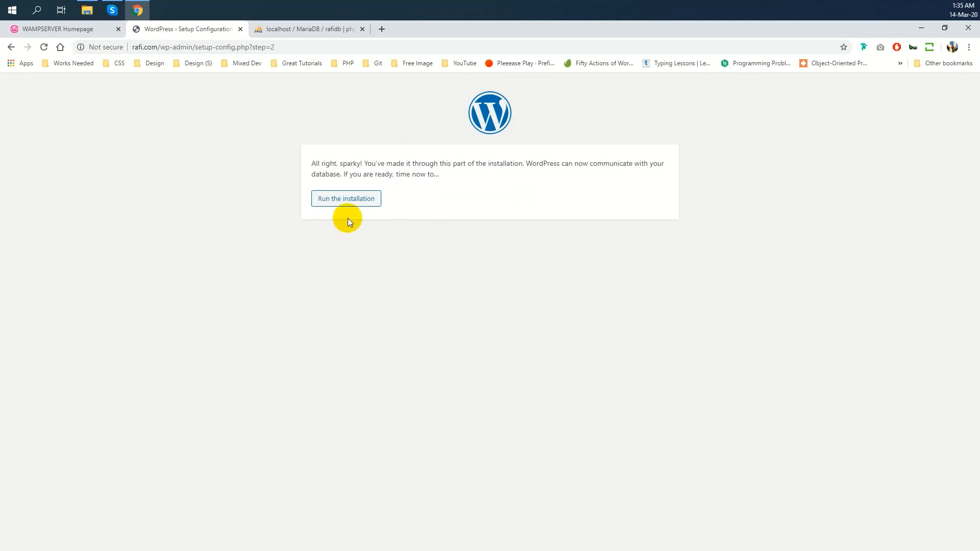
After the database connection success message, run the WordPress installation
drag(311, 161, 451, 176)
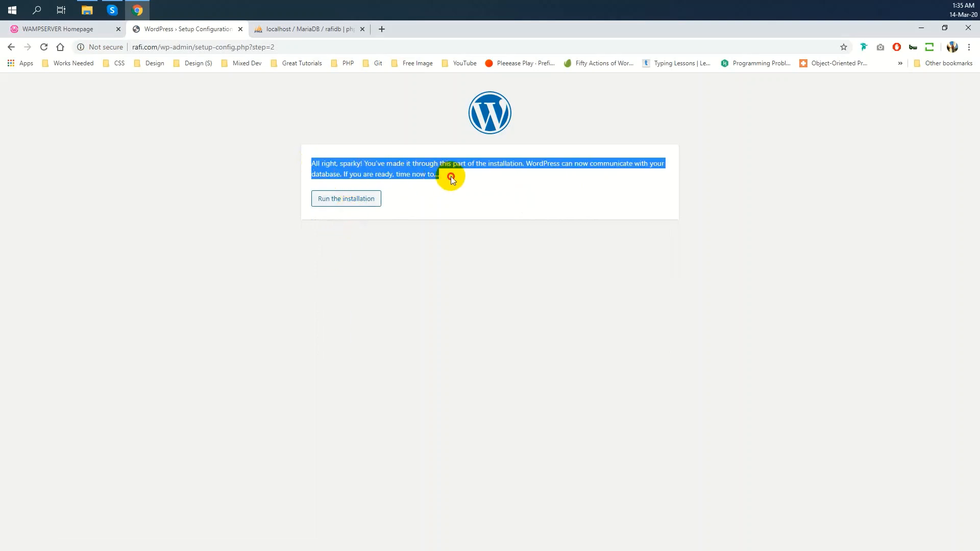
click(452, 185)
click(377, 199)
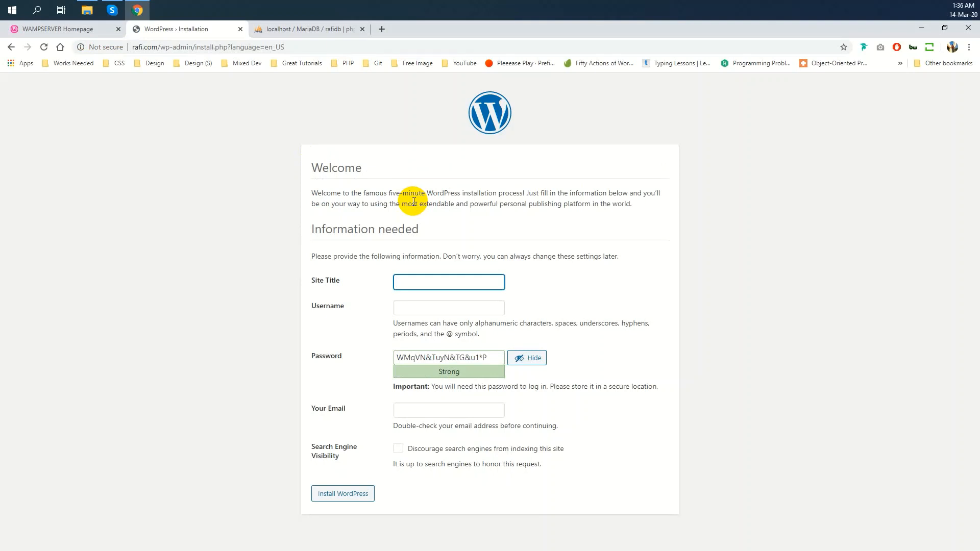
Enter site title 'Welcome to Development Site' and admin username admin
text(Welcome)
text( to )
text(R)
text(afi)
key(BackSpace)
key(BackSpace)
key(BackSpace)
text(Dev Site)
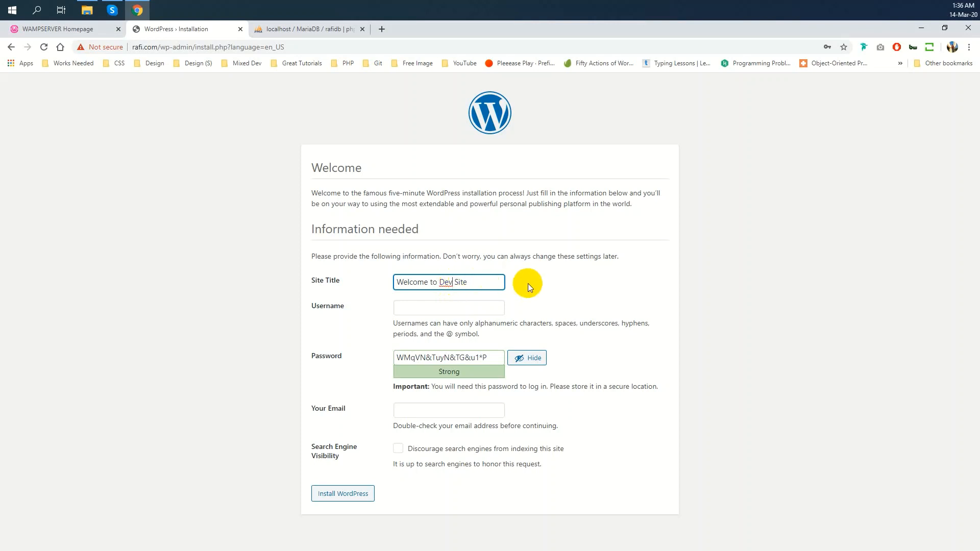
text(elopment)
key(Tab)
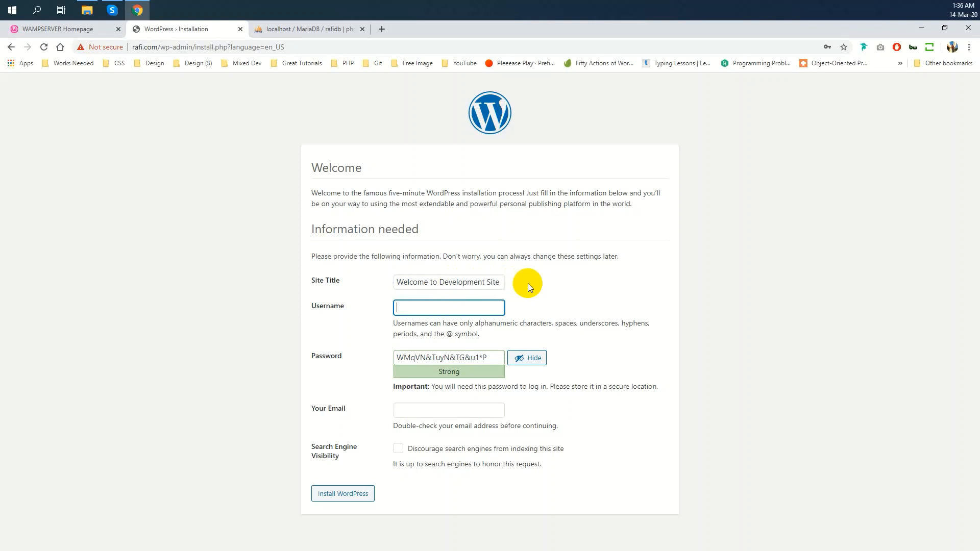
text(admin)
Replace the generated password with a weak one and confirm using it
key(Tab)
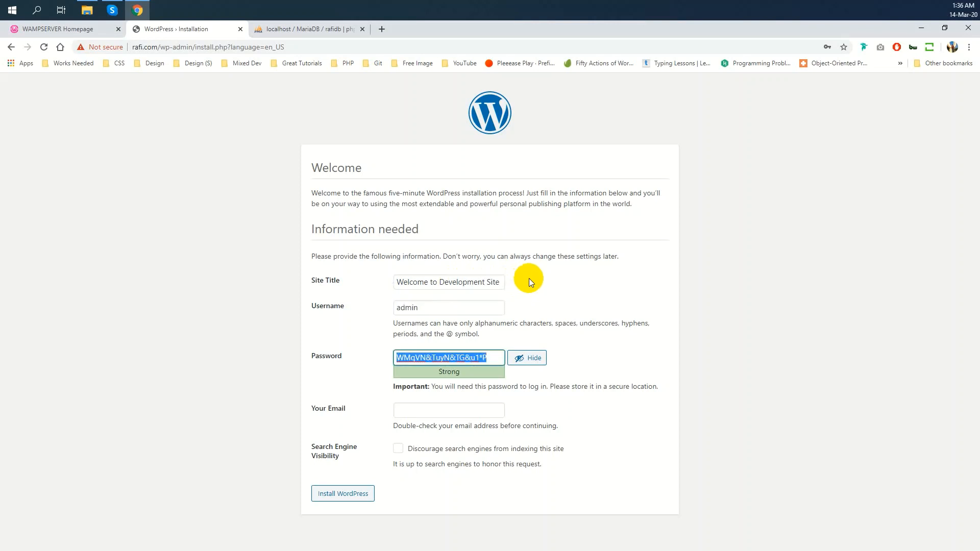
click(527, 359)
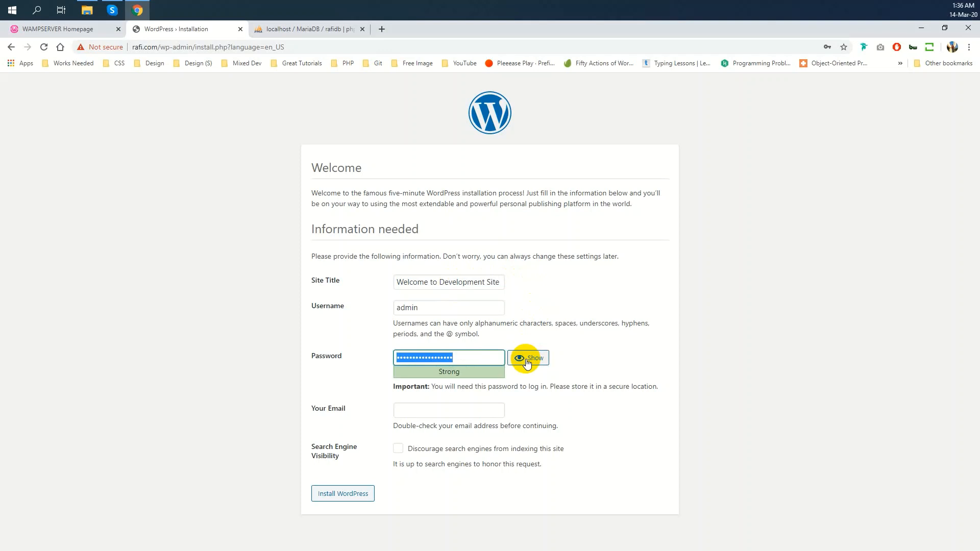
click(527, 362)
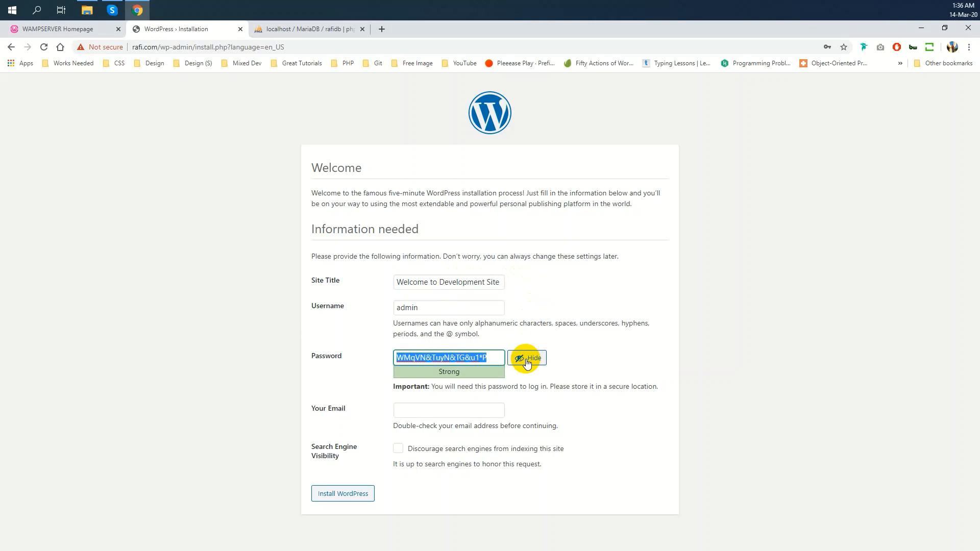
text(admin)
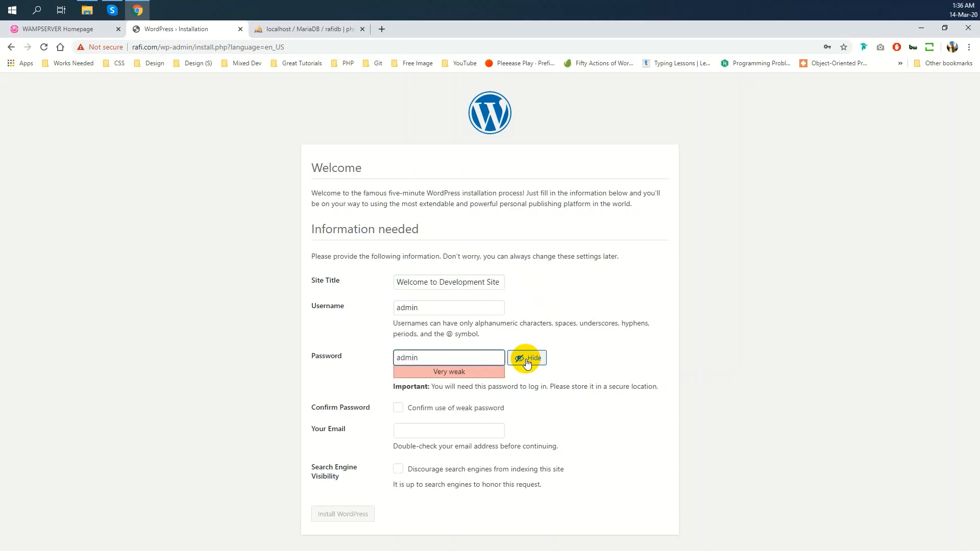
click(528, 361)
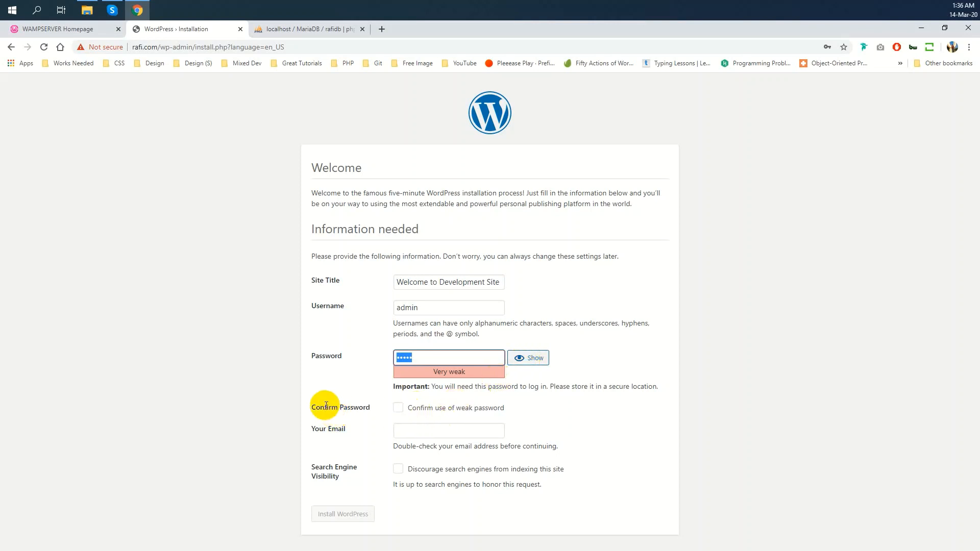
click(419, 408)
Fill in the admin email address from the browser's saved suggestions
click(429, 431)
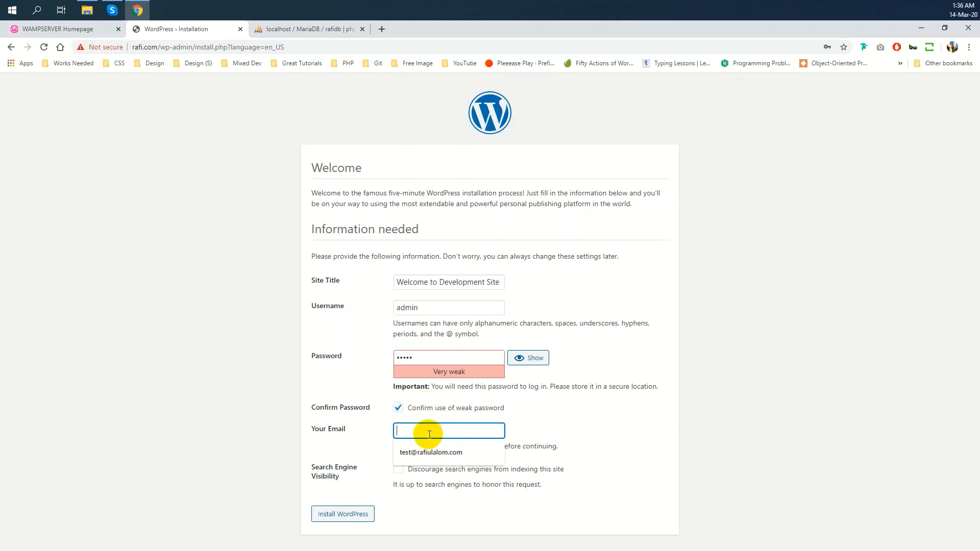
click(518, 409)
click(478, 429)
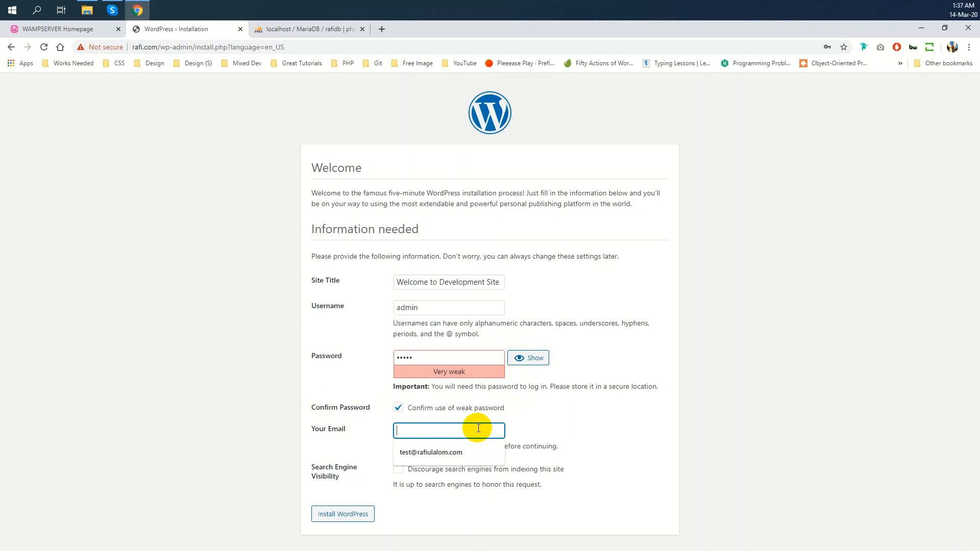
click(506, 418)
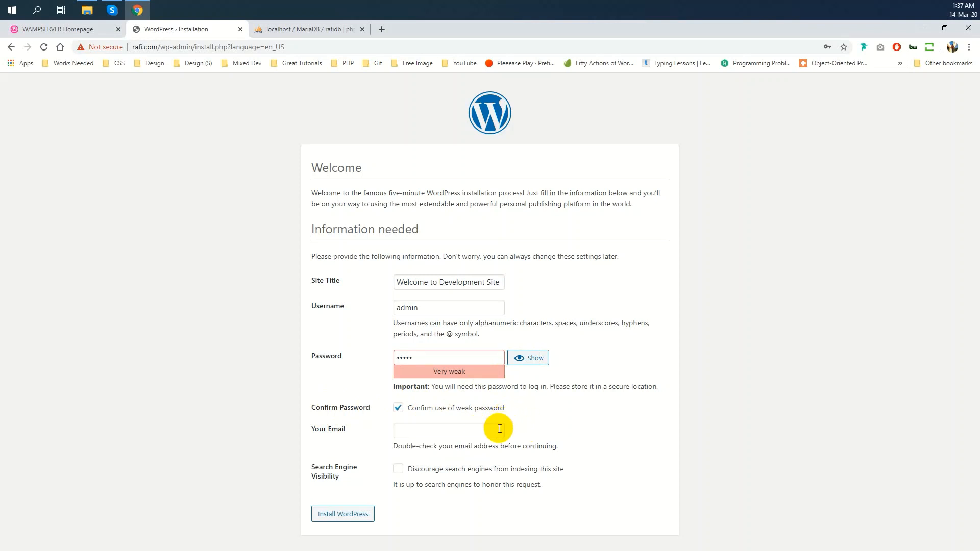
click(500, 428)
click(469, 447)
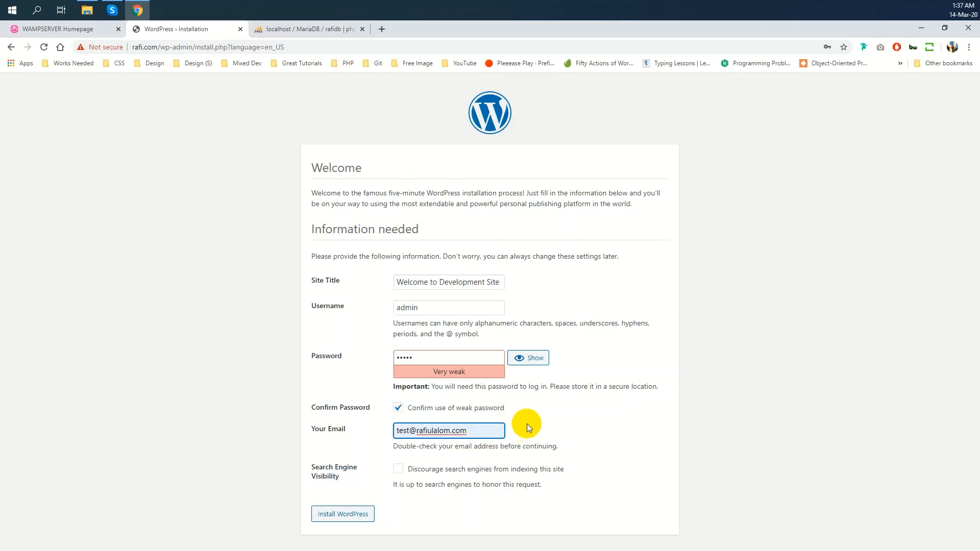
click(527, 423)
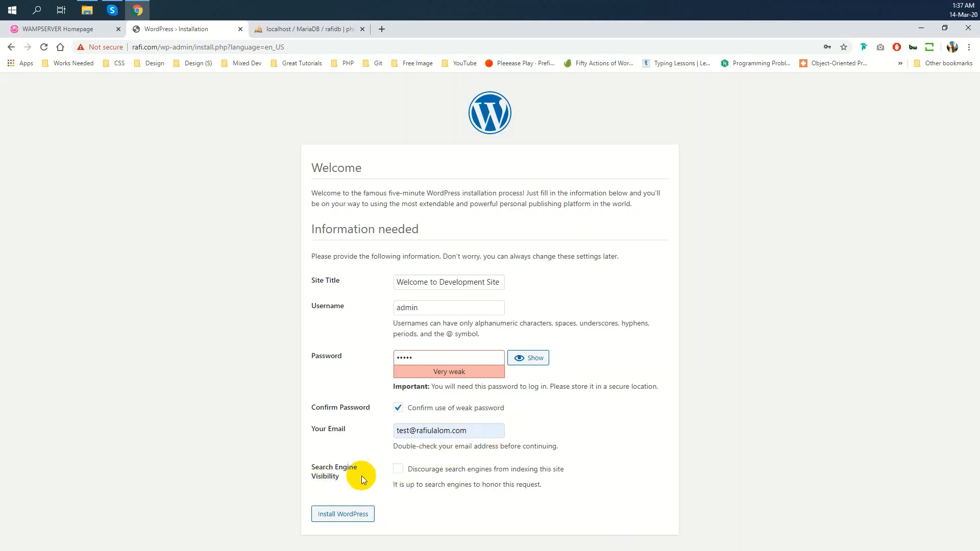
Discourage search engines from indexing the site and install WordPress
drag(345, 480, 384, 465)
click(398, 469)
click(351, 516)
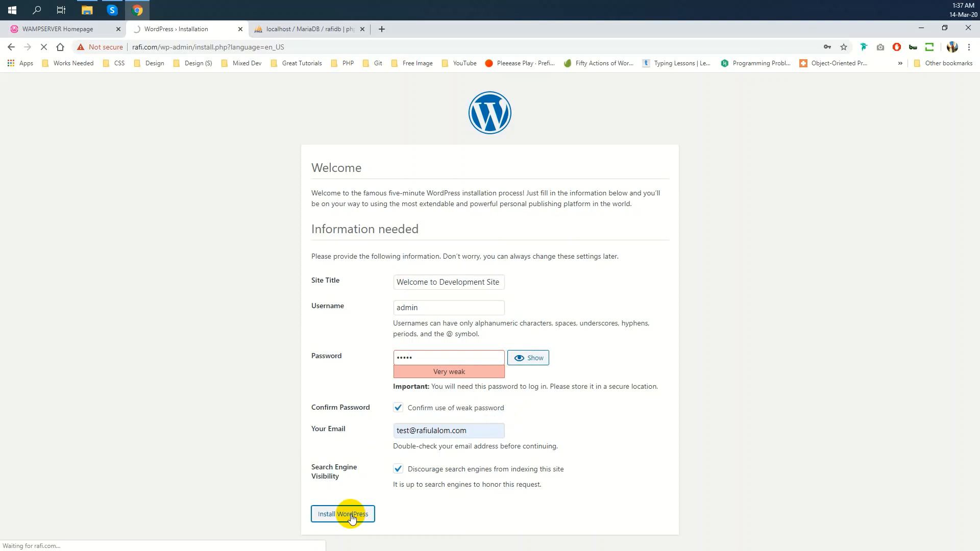
click(294, 31)
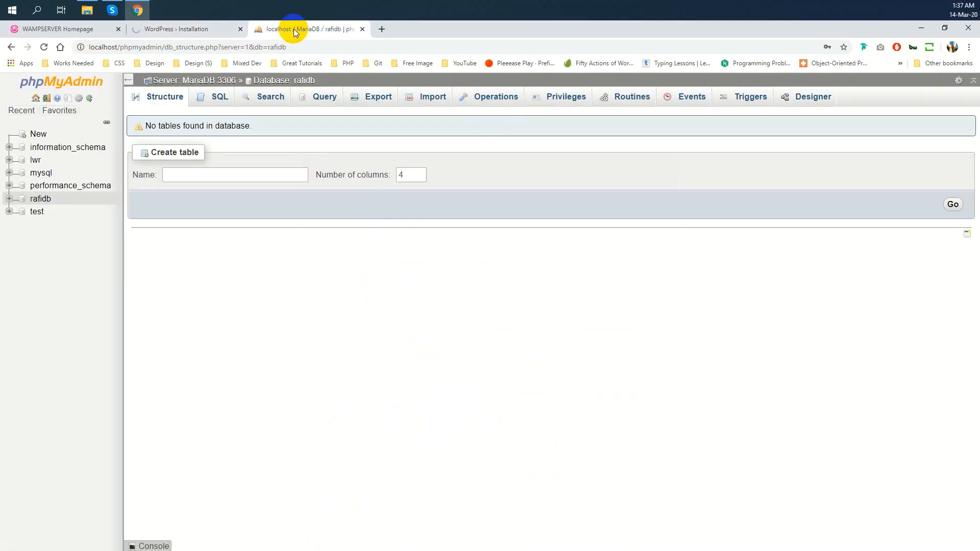
Refresh rafidb in phpMyAdmin, save the admin login in Chrome, and open the WordPress login page
click(45, 47)
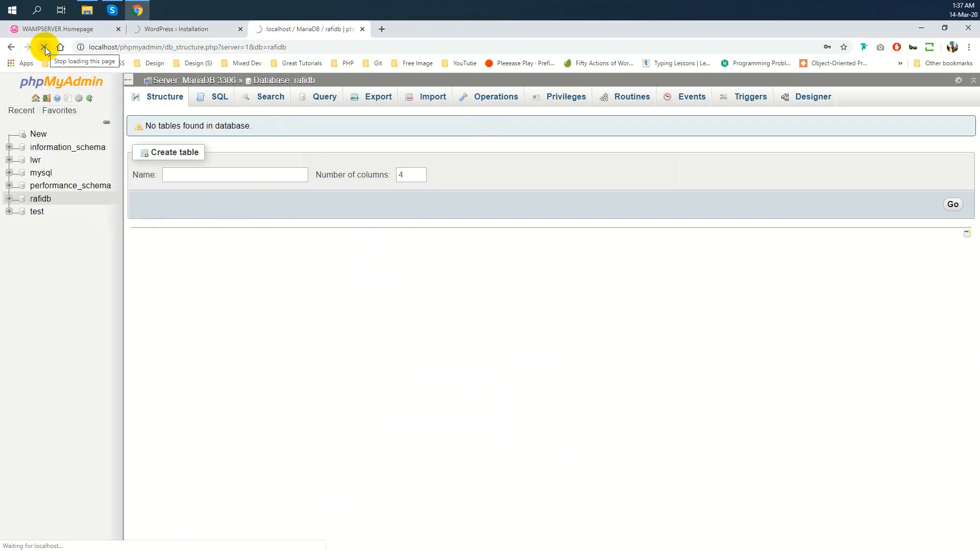
click(200, 28)
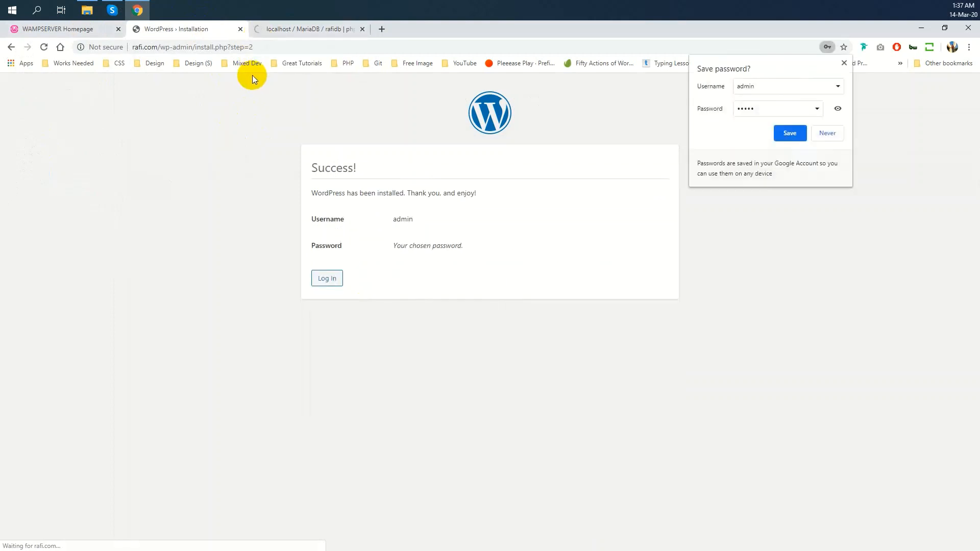
click(801, 137)
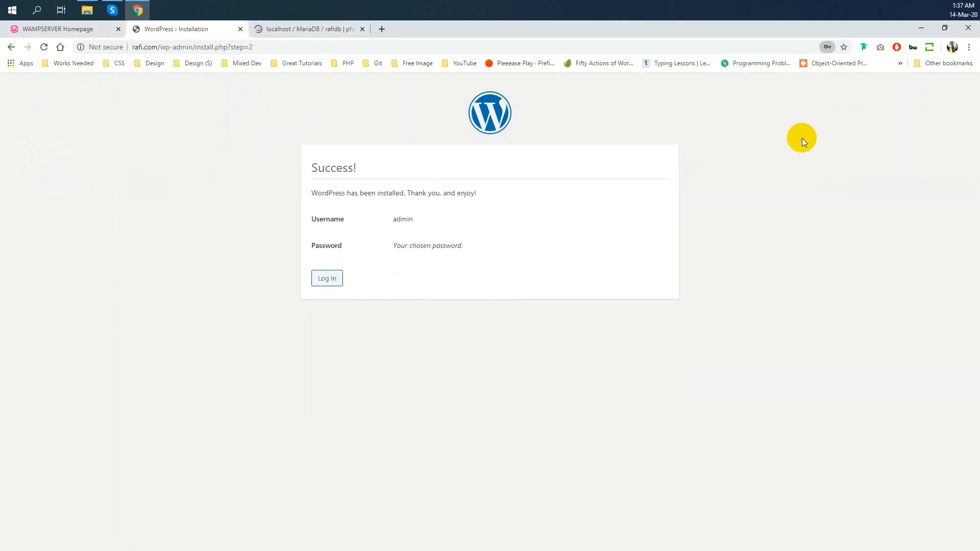
double_click(341, 165)
click(327, 278)
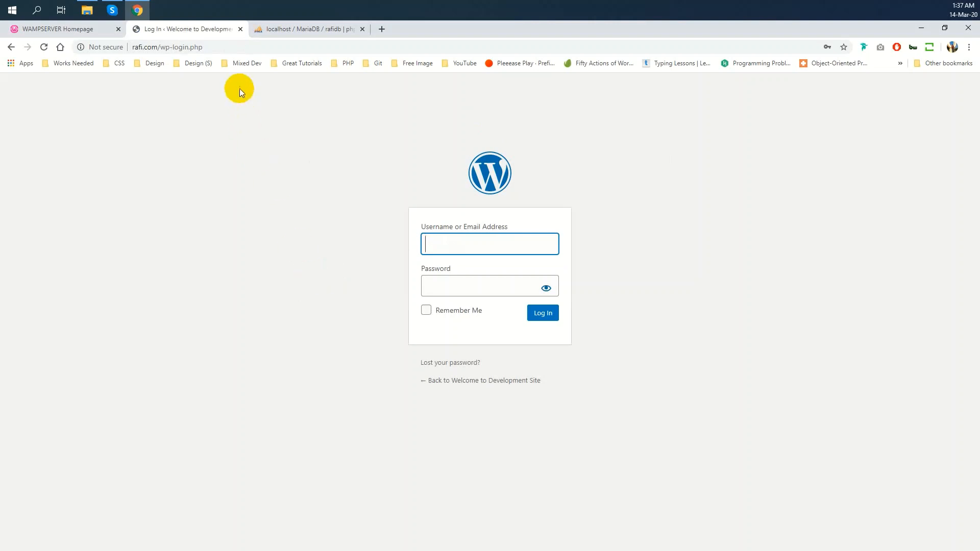
Log in as admin with the account password and Remember Me ticked, then close the phpMyAdmin tab
click(237, 48)
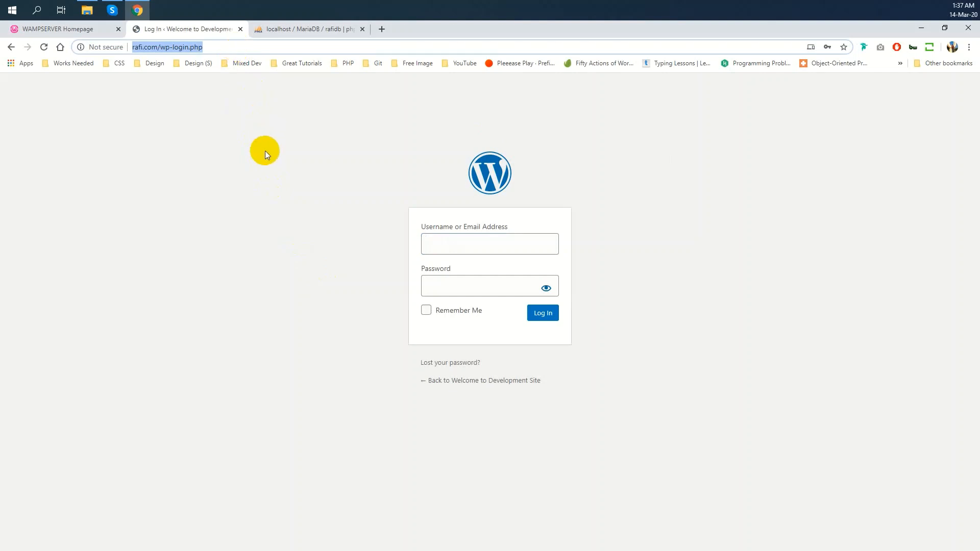
click(446, 241)
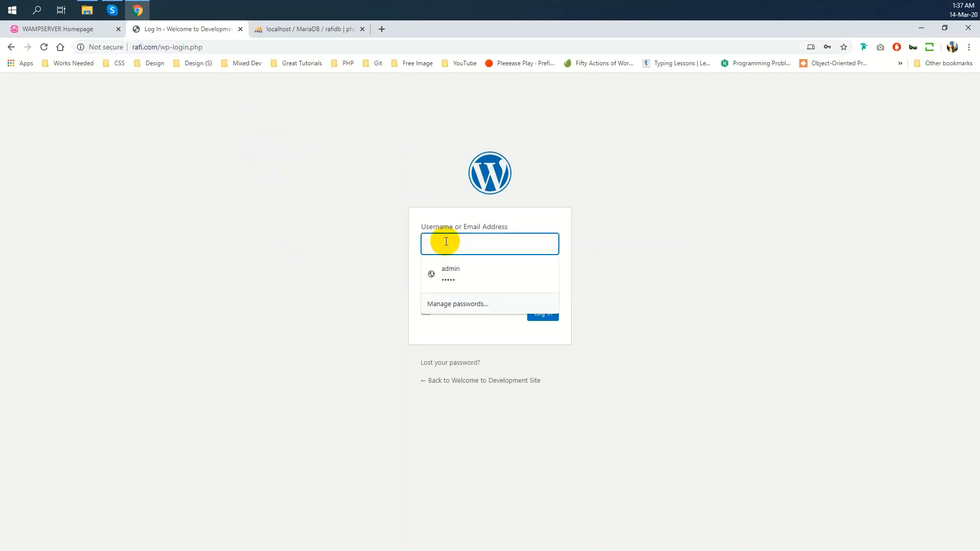
text(admin)
key(Tab)
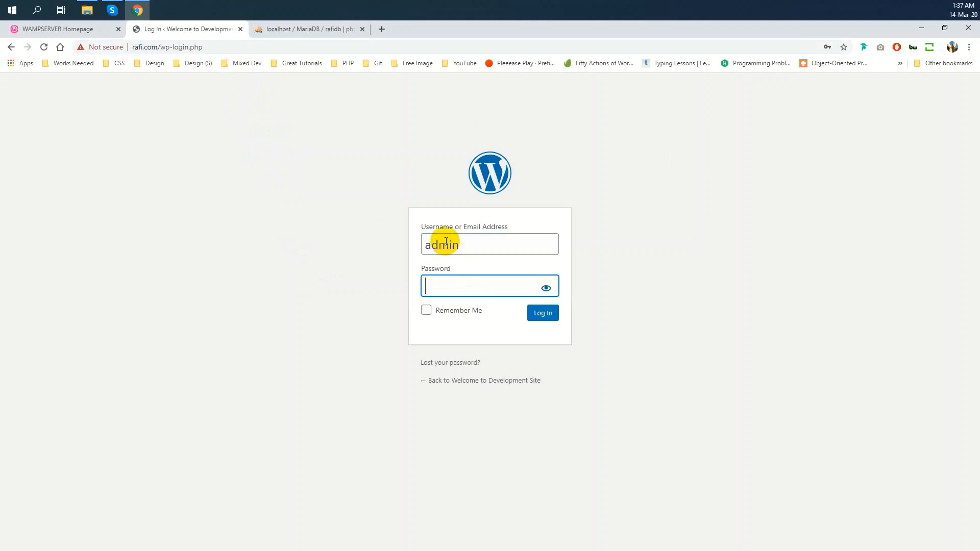
text(admin)
click(459, 312)
click(544, 313)
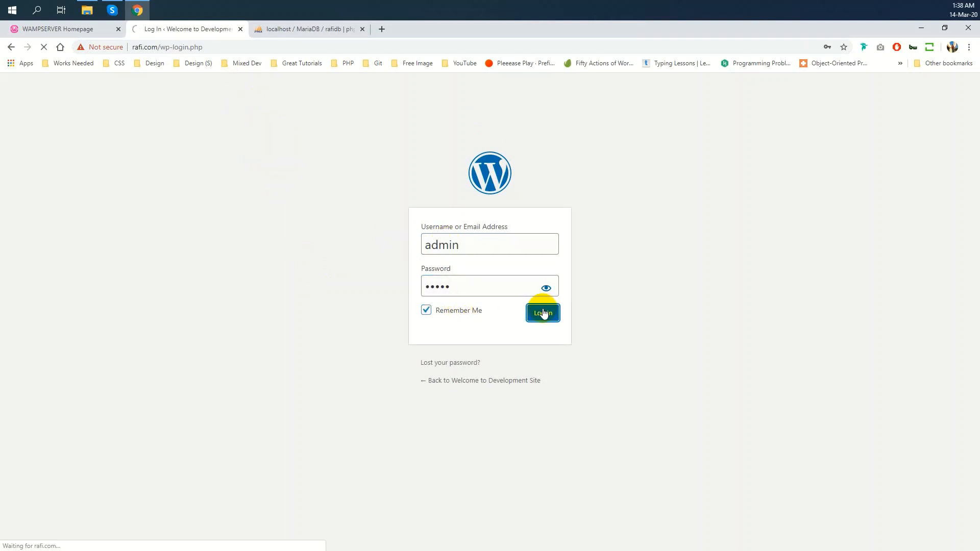
click(333, 29)
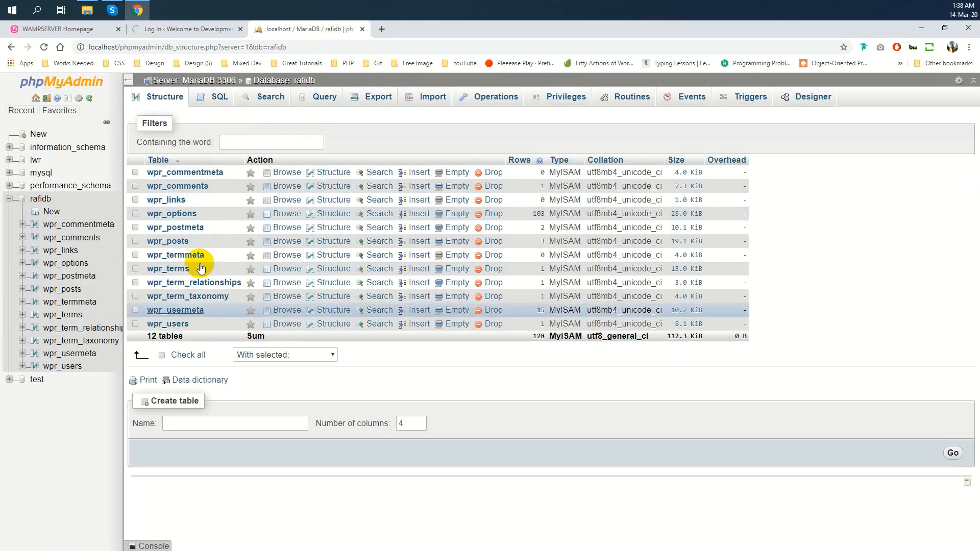
click(363, 29)
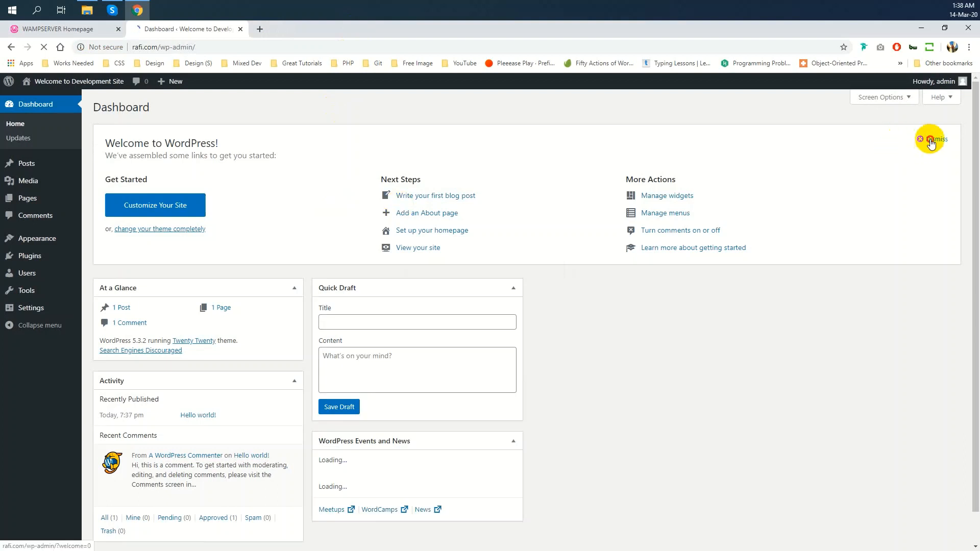
Dismiss the dashboard welcome panel and open the public site in a new tab to view its front page
click(931, 140)
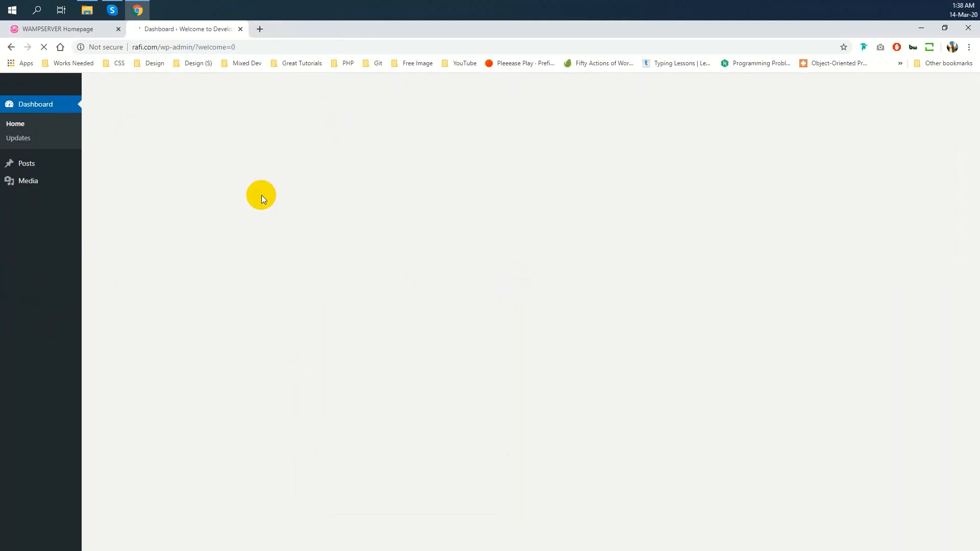
mouse_move(56, 83)
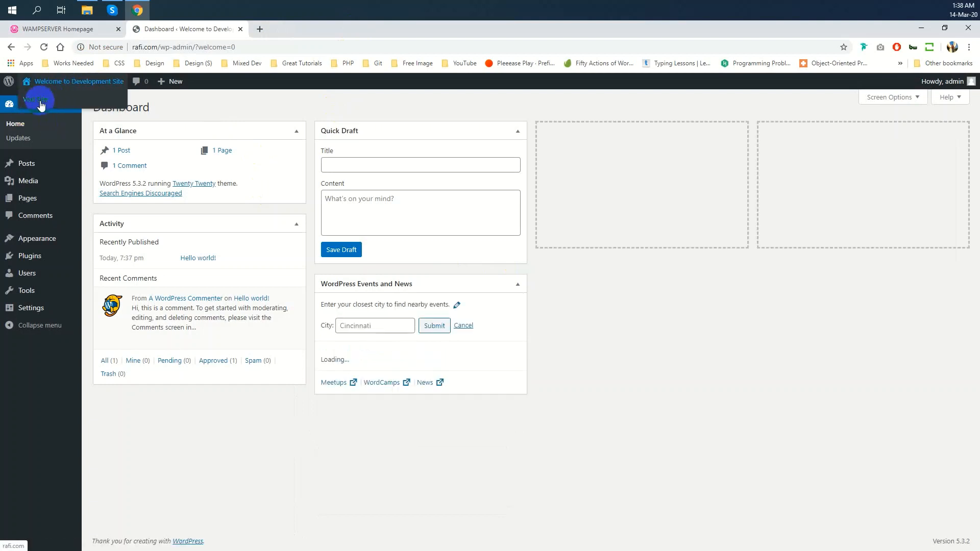
middle_click(41, 101)
click(293, 30)
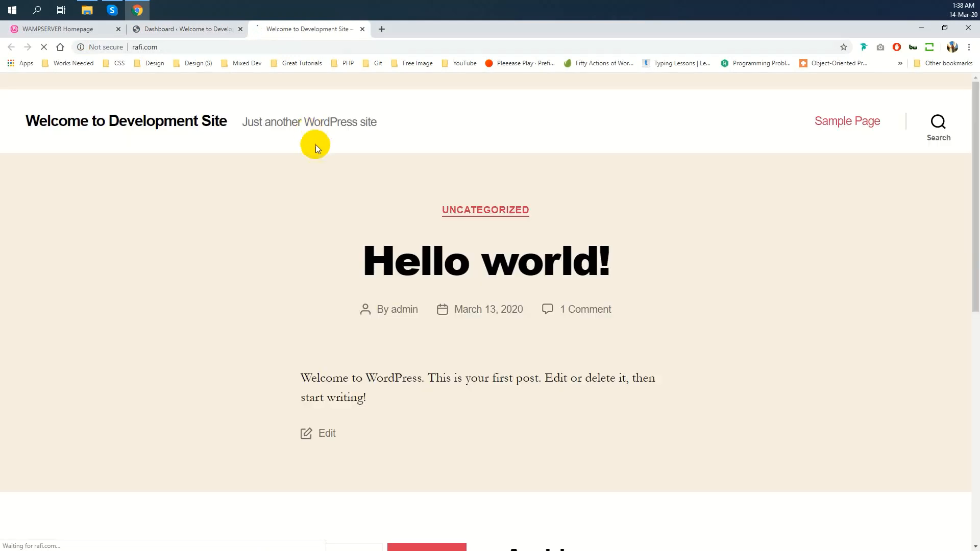
scroll(554, 380, down, 9)
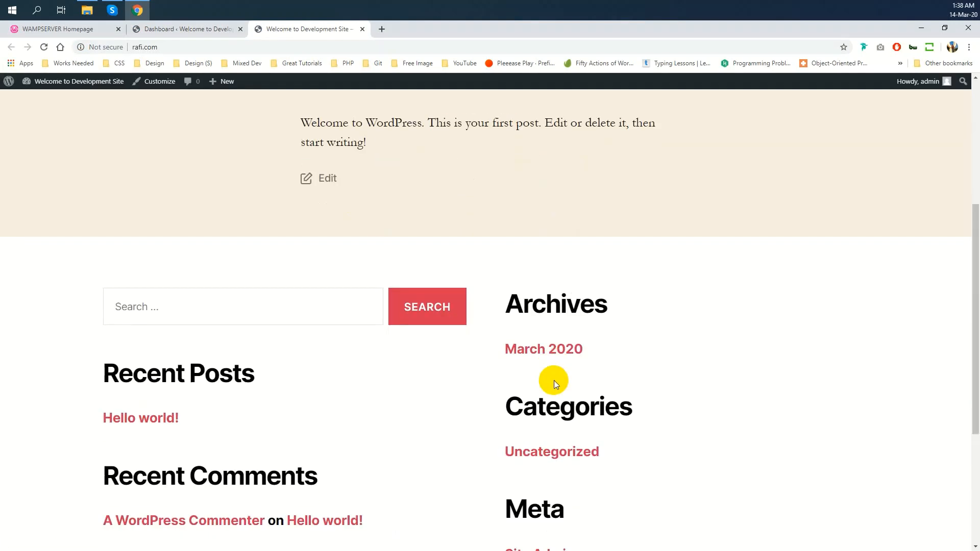
scroll(386, 351, up, 10)
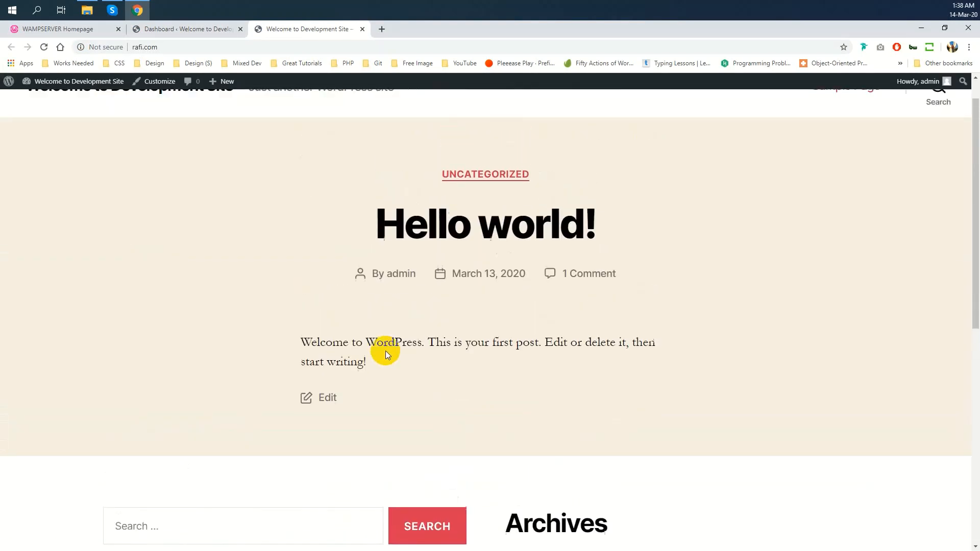
click(216, 30)
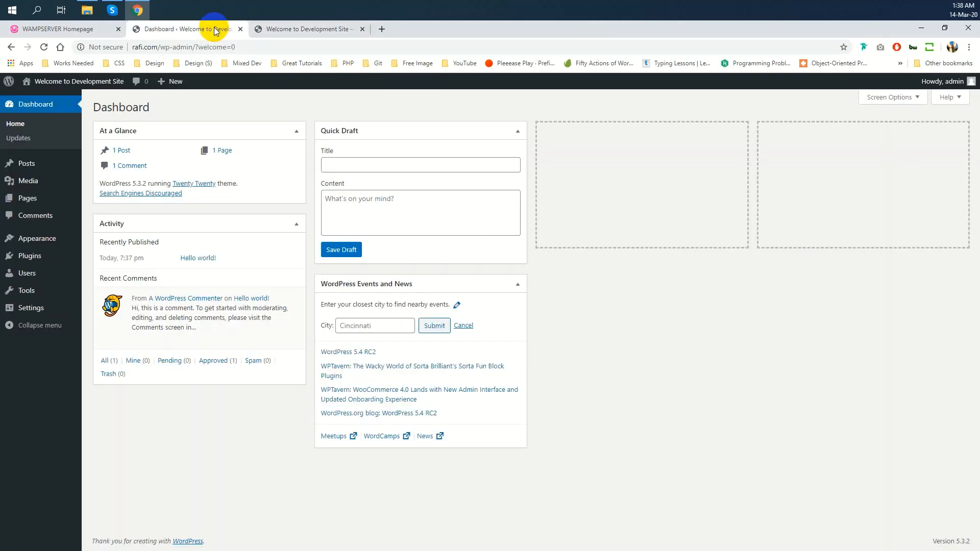
mouse_move(54, 306)
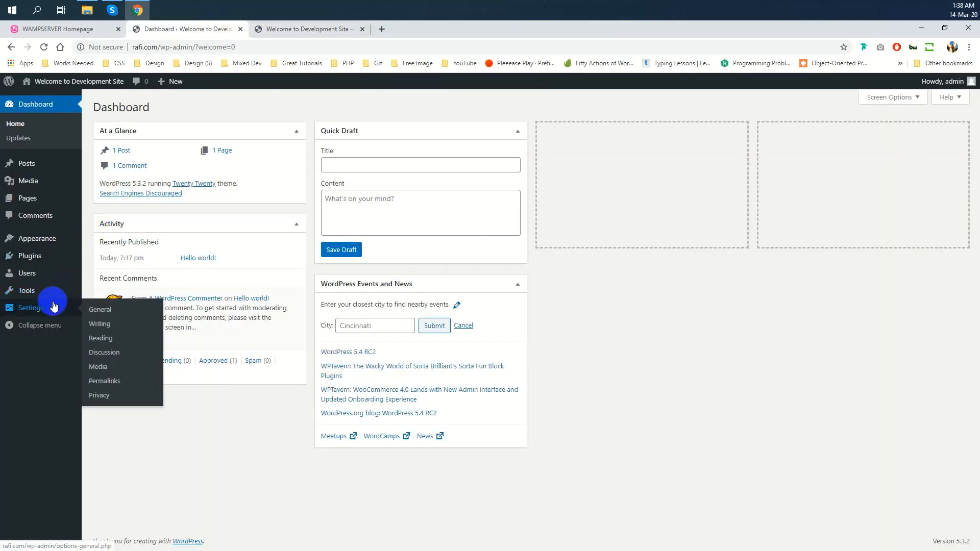
Open the Sample Page, note index.php in its address, and return to the Dashboard's Settings
click(327, 29)
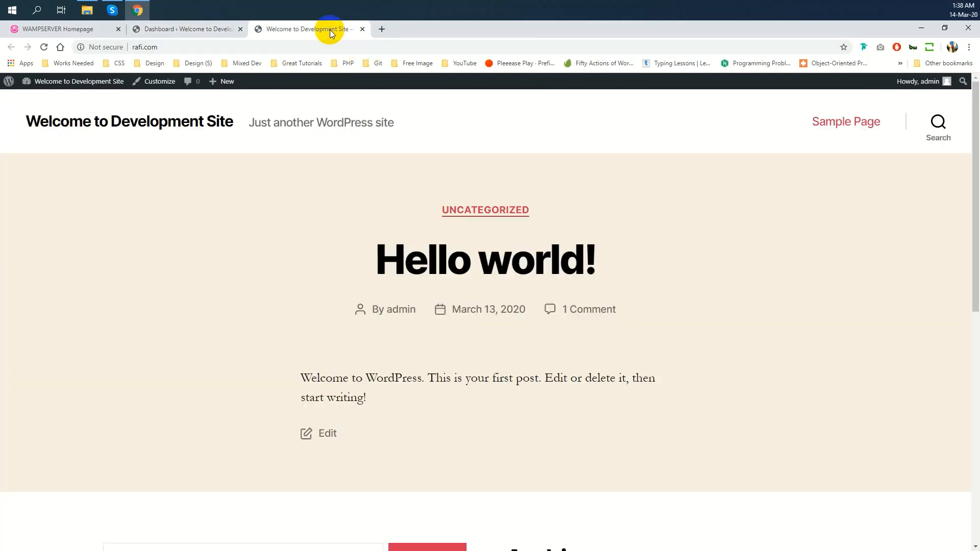
click(814, 121)
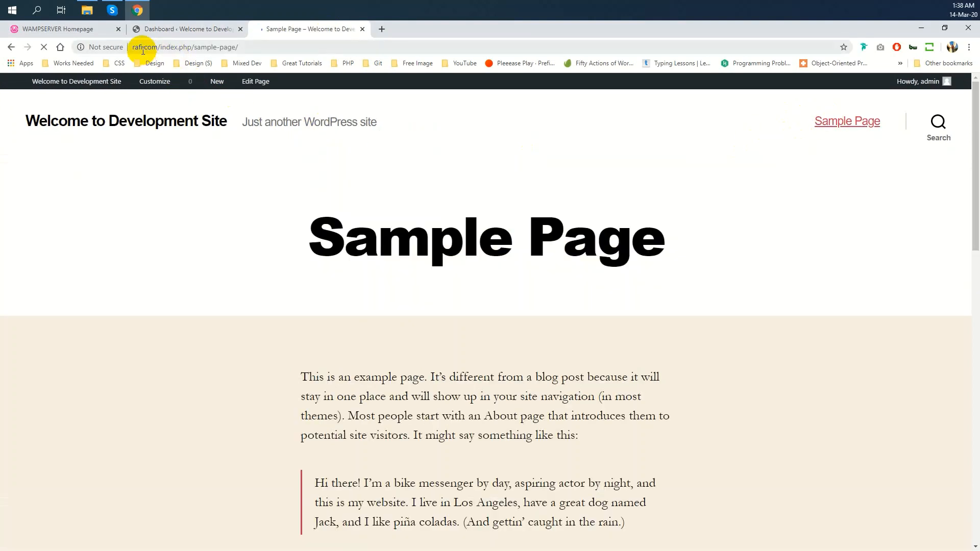
click(143, 48)
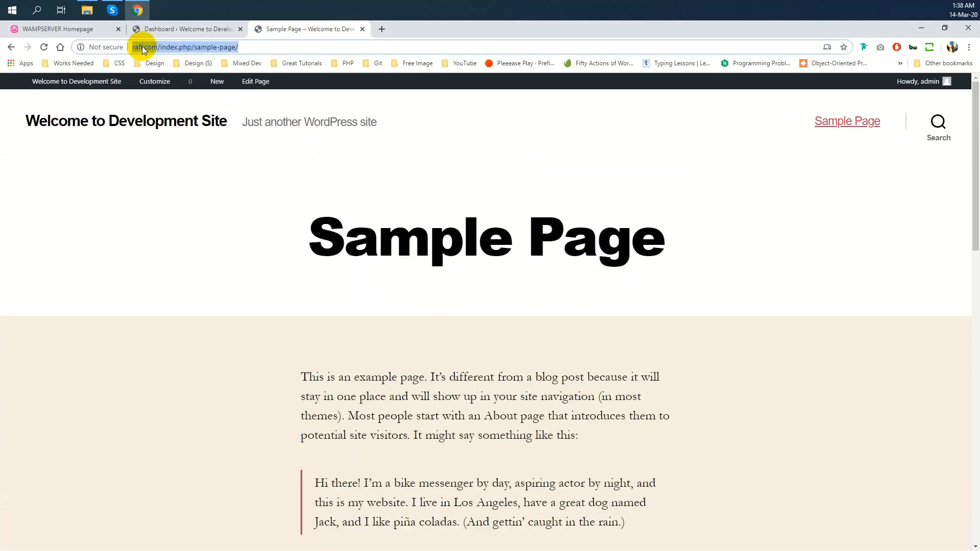
click(140, 47)
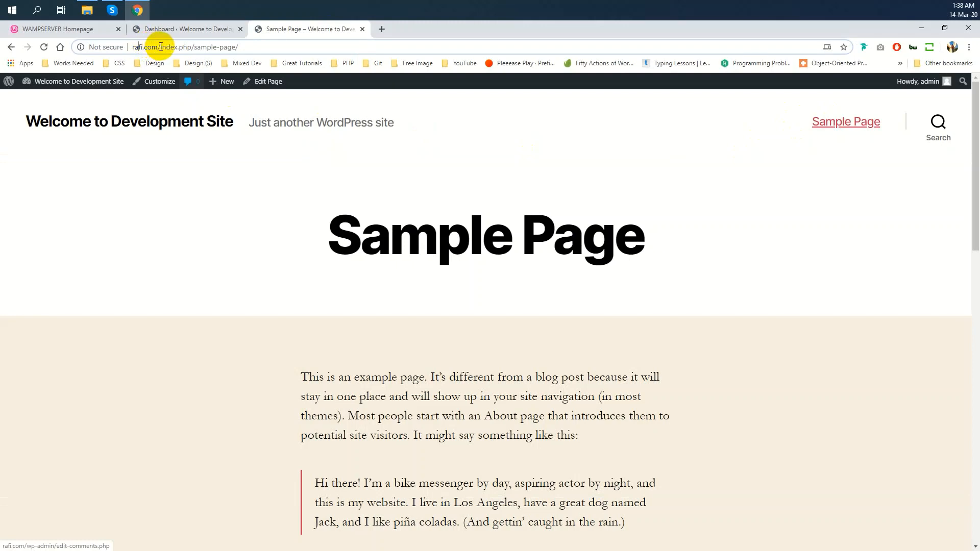
click(161, 47)
click(249, 49)
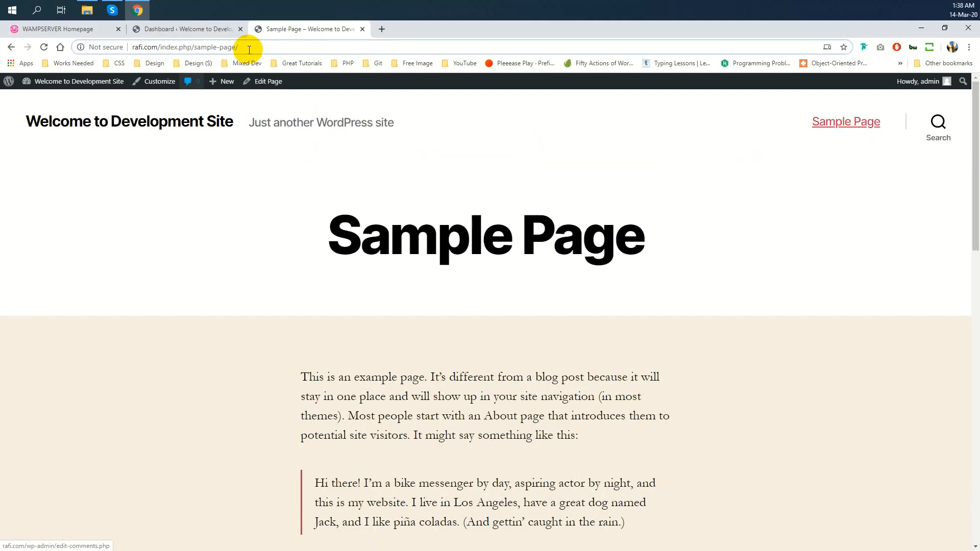
click(205, 28)
click(56, 313)
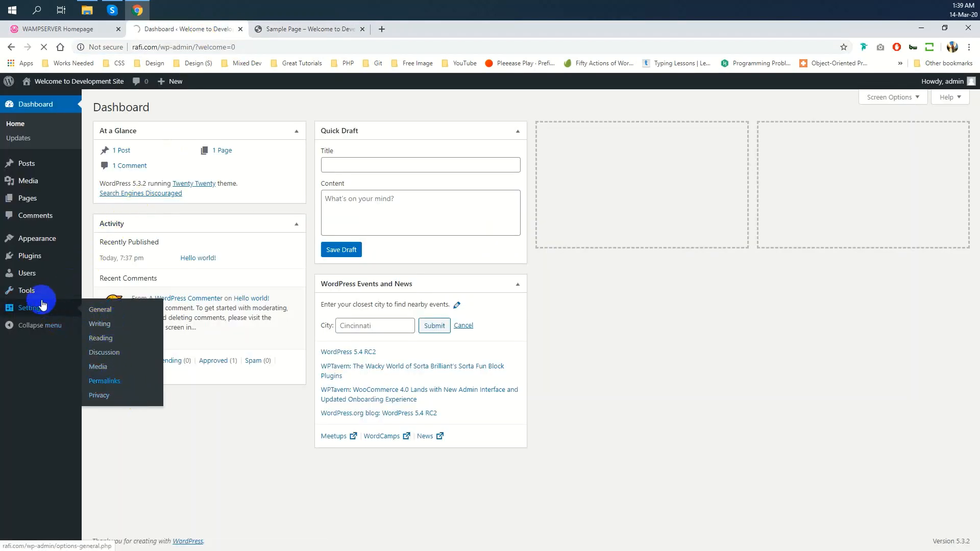
Change the permalink structure to Post name and save the changes
click(107, 382)
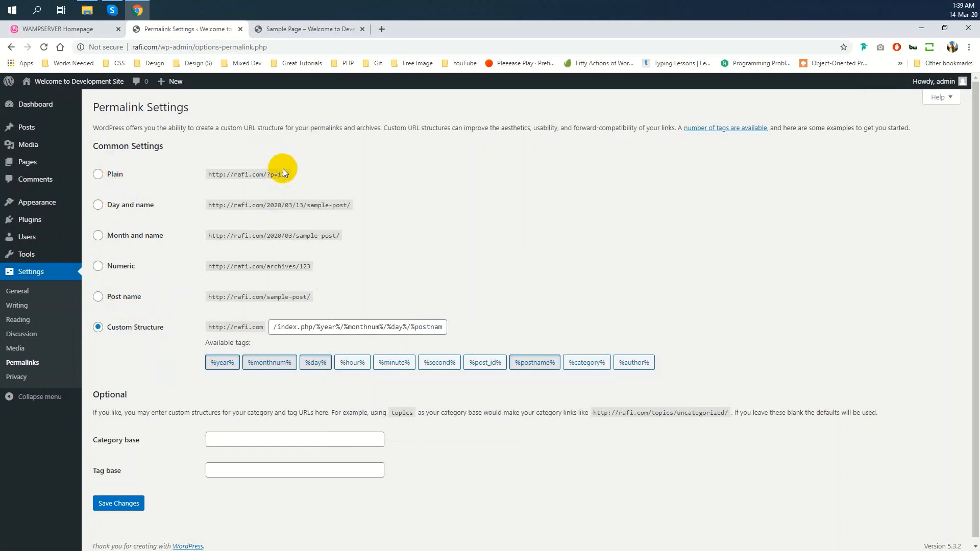
click(114, 300)
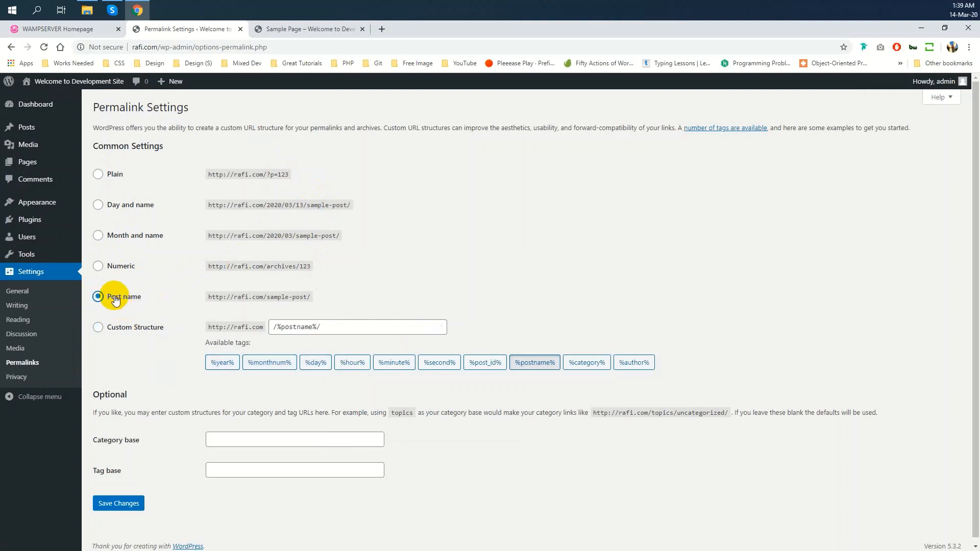
click(121, 506)
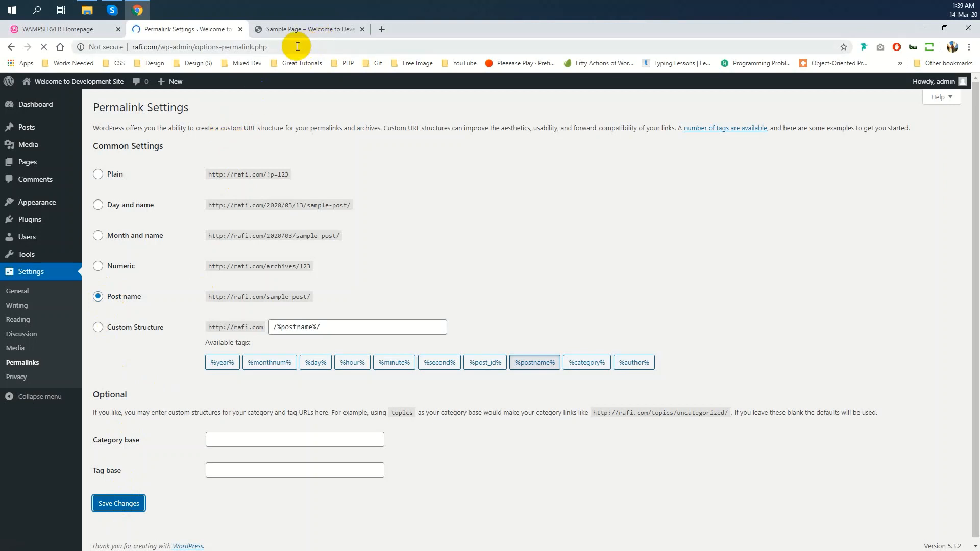
Reload the Sample Page and open Hello world! to confirm their addresses no longer contain index.php
click(297, 30)
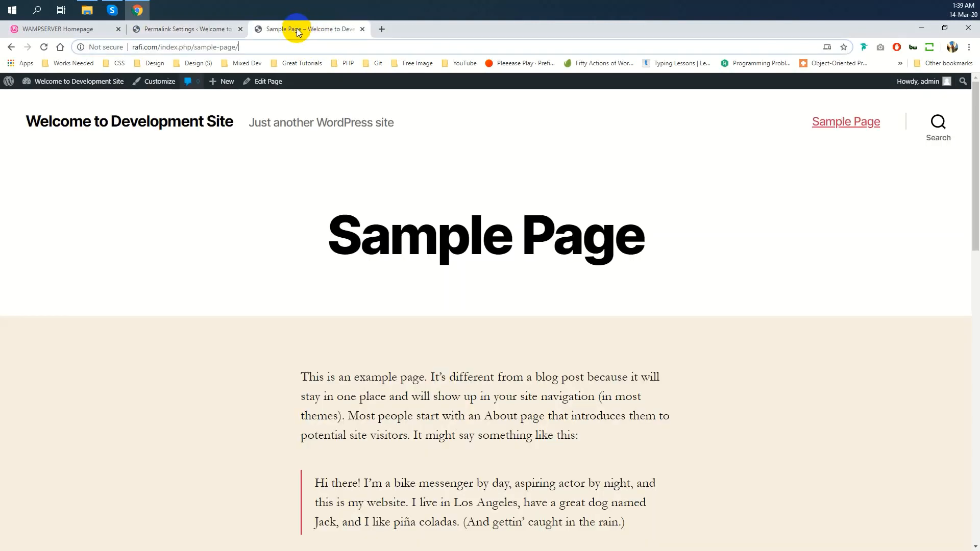
click(44, 47)
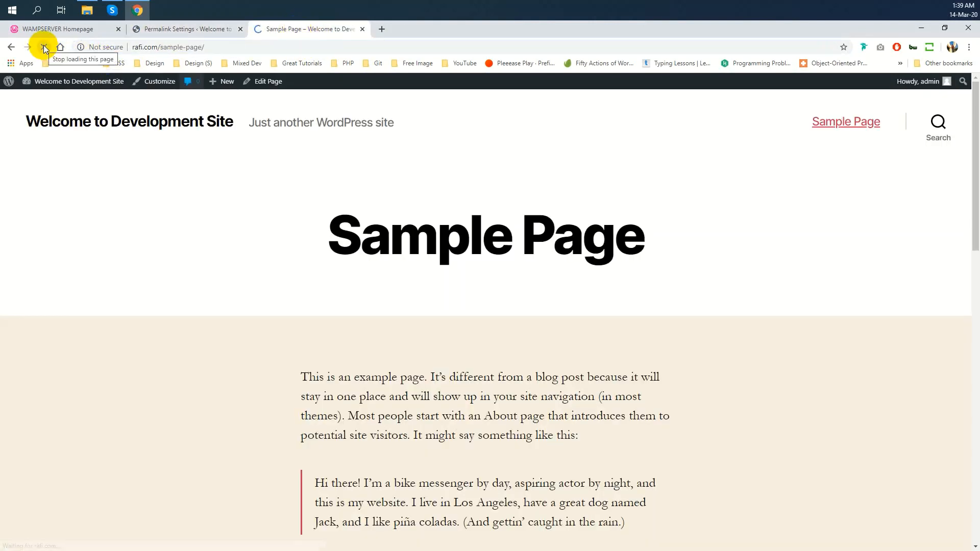
click(197, 51)
click(203, 121)
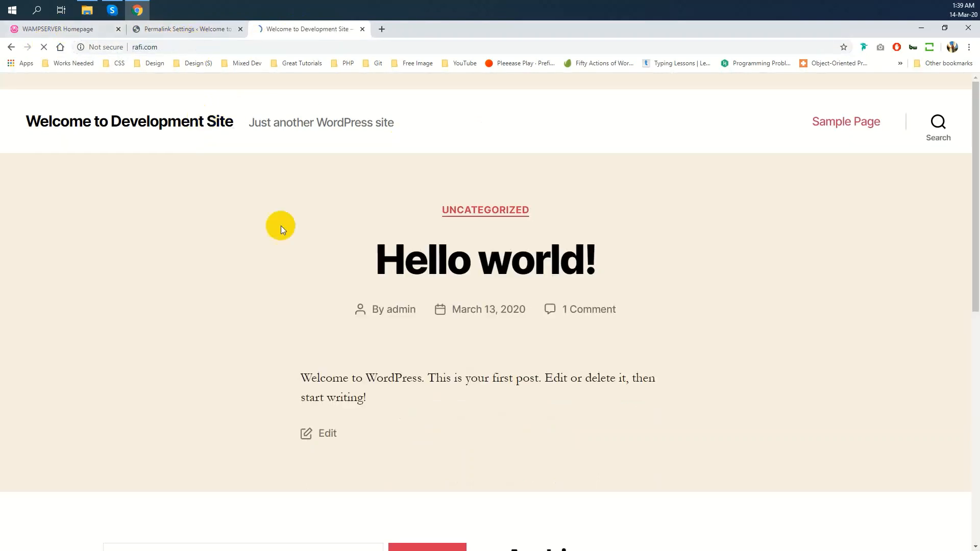
click(509, 266)
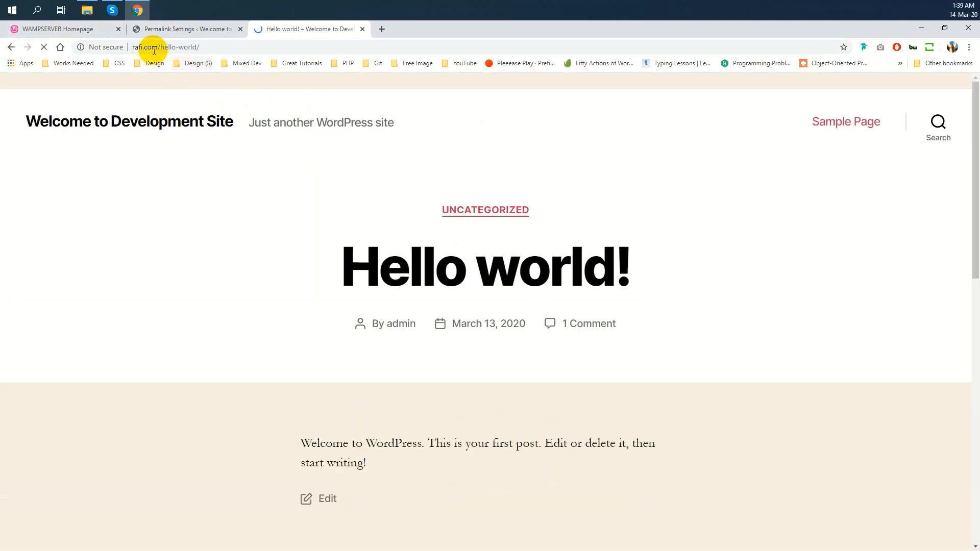
click(154, 47)
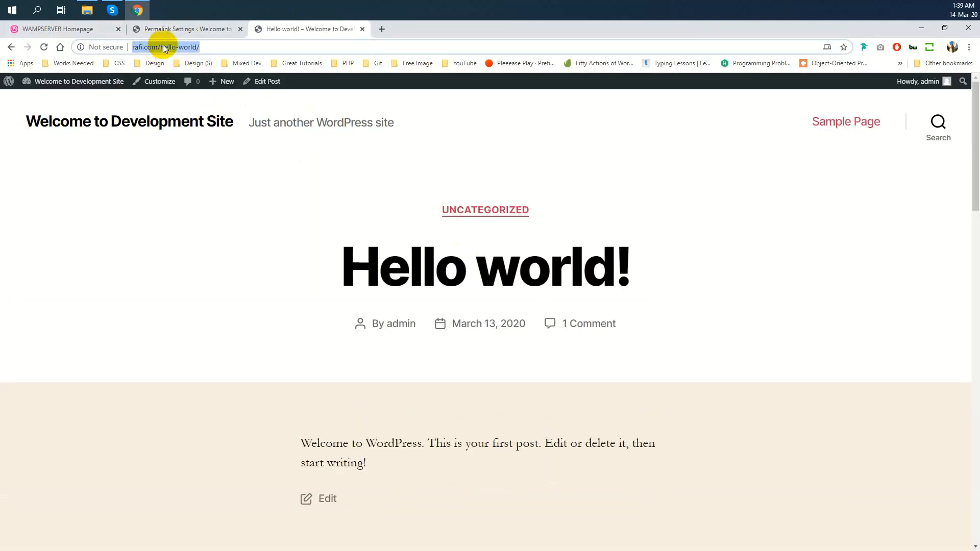
click(250, 44)
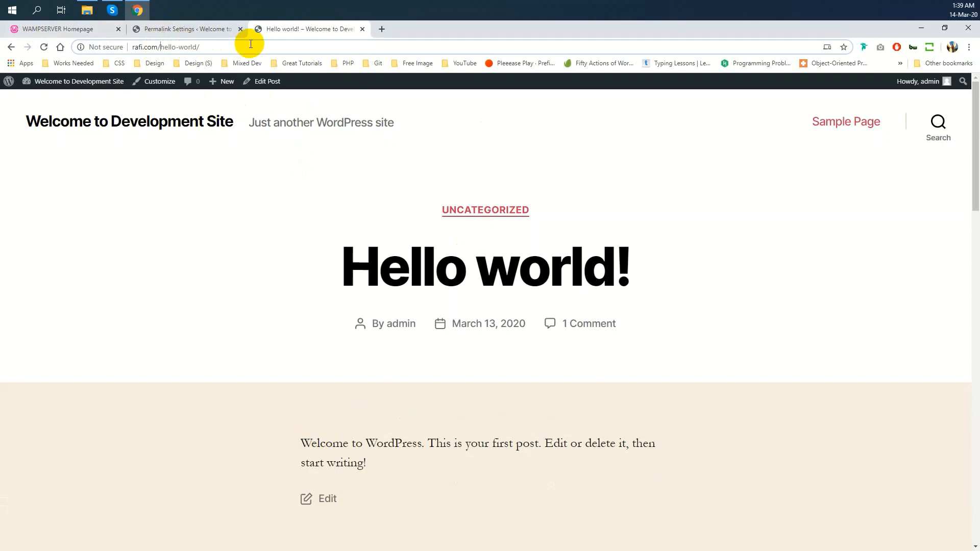
click(193, 27)
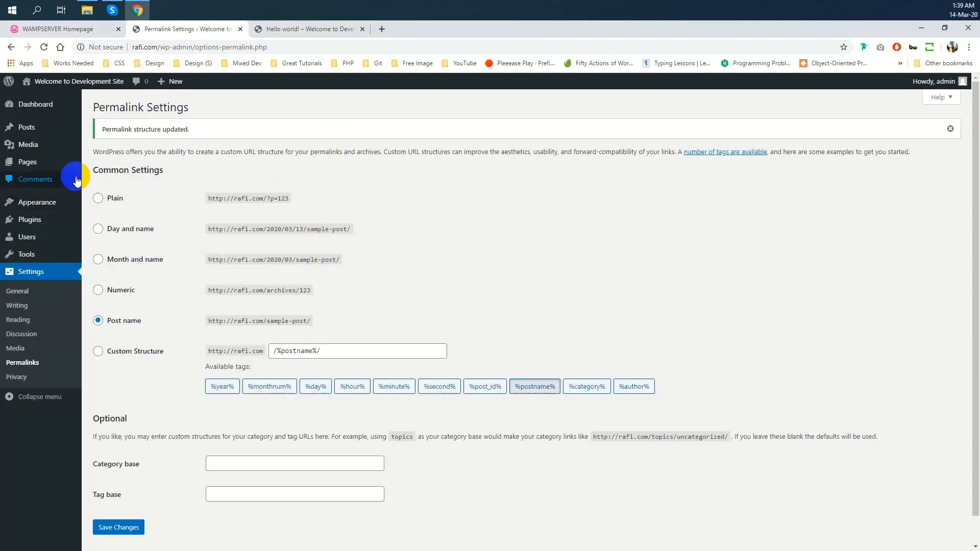
Return from Permalink settings to the admin Dashboard at rafi.com/wp-admin
click(40, 107)
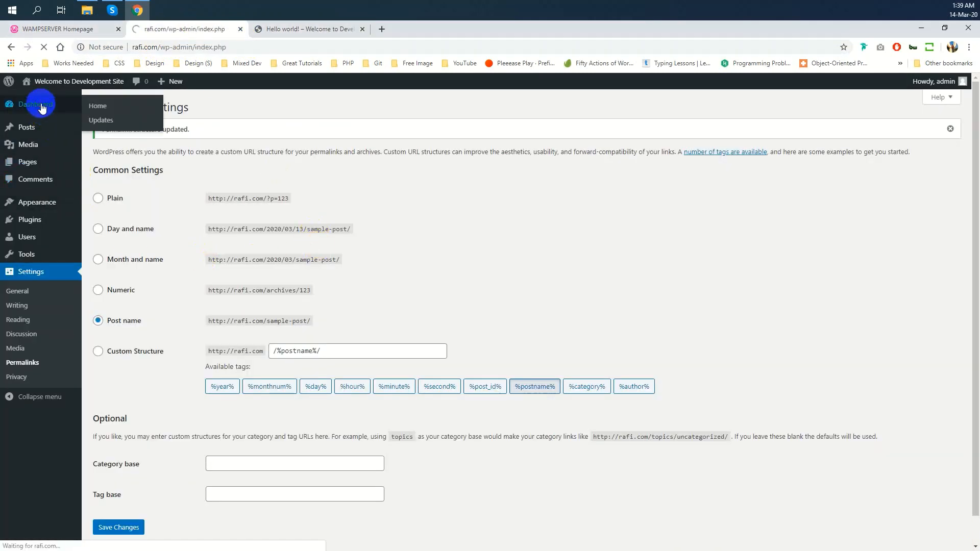